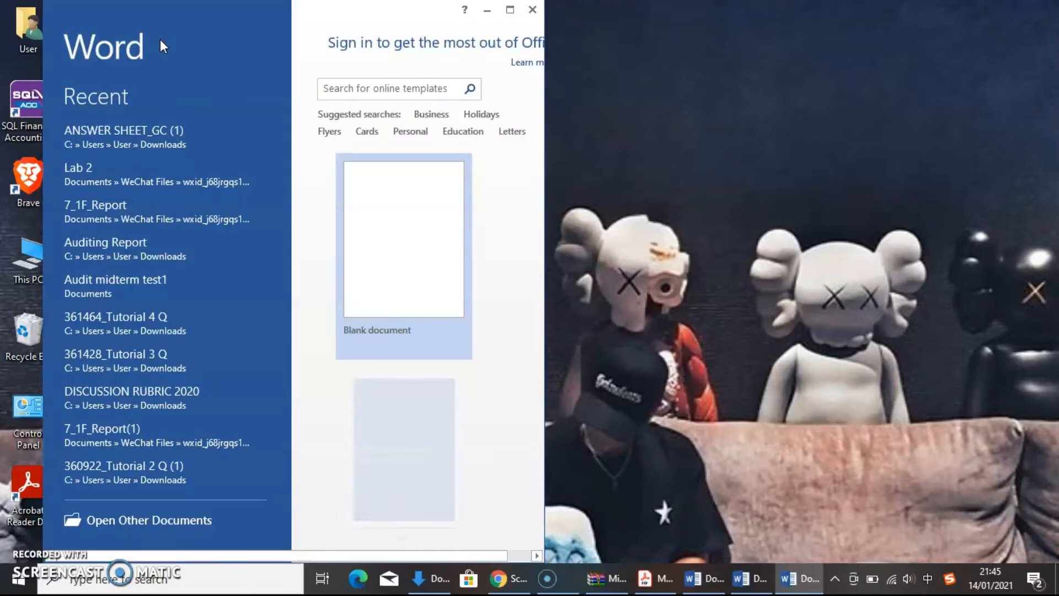
Maximize the start window and create a new blank document.
click(510, 10)
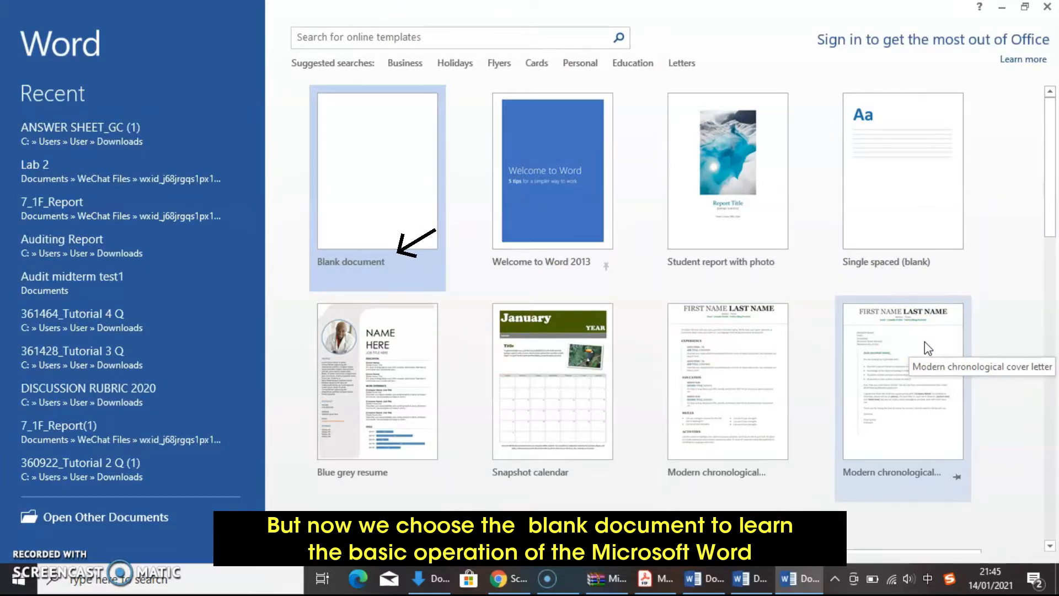
click(433, 175)
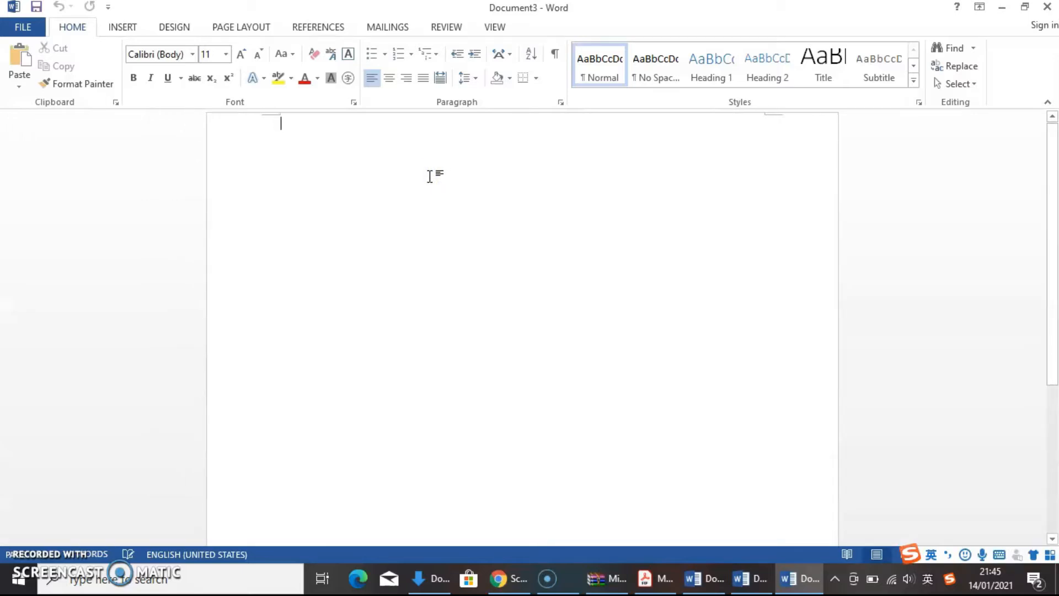
click(407, 189)
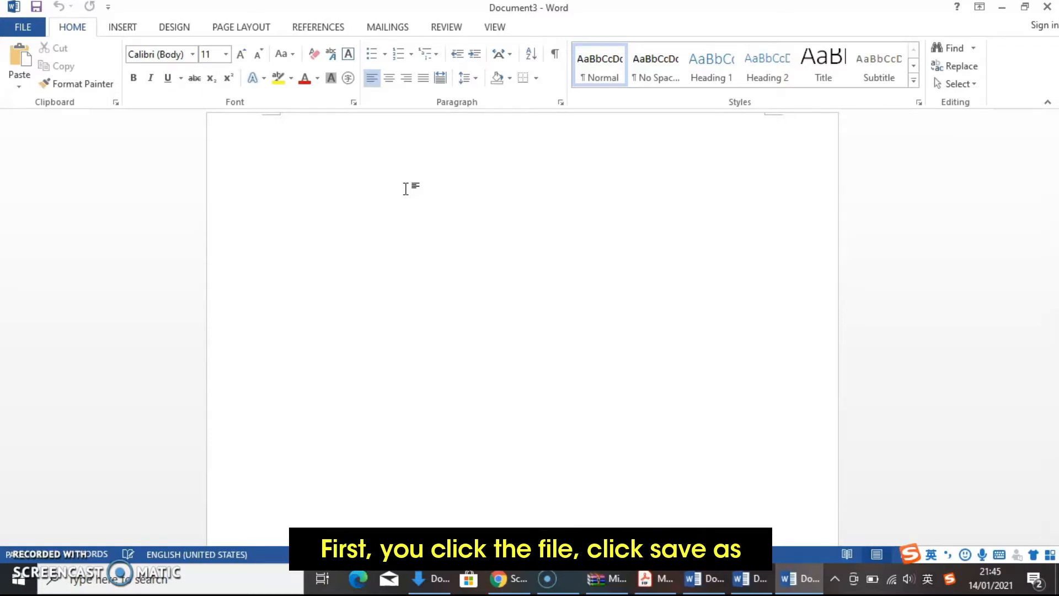
Save the blank document in the Documents folder as a Word document named Doc1.
click(23, 26)
click(55, 183)
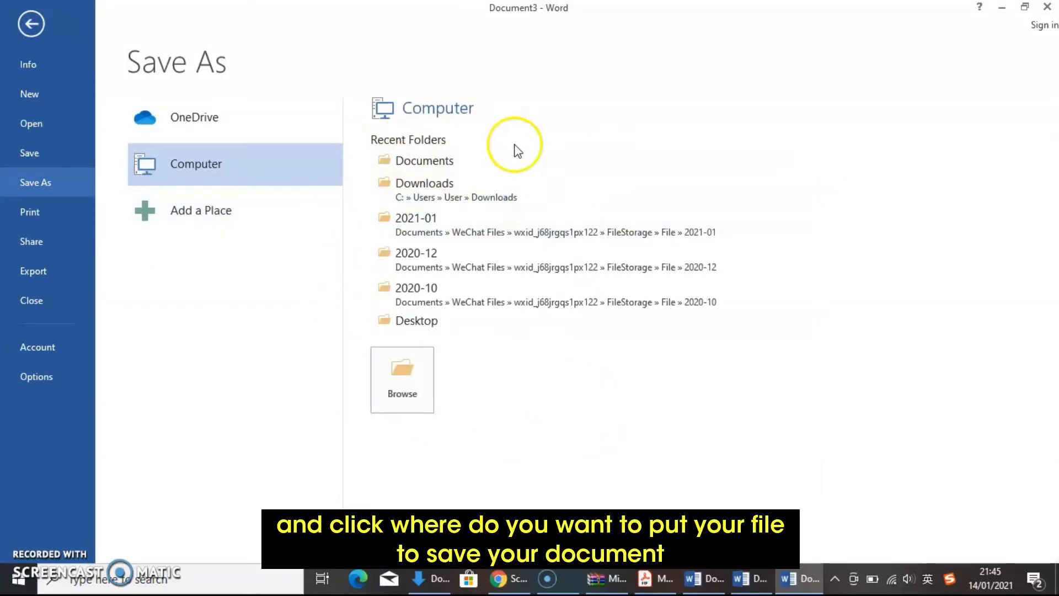
click(410, 168)
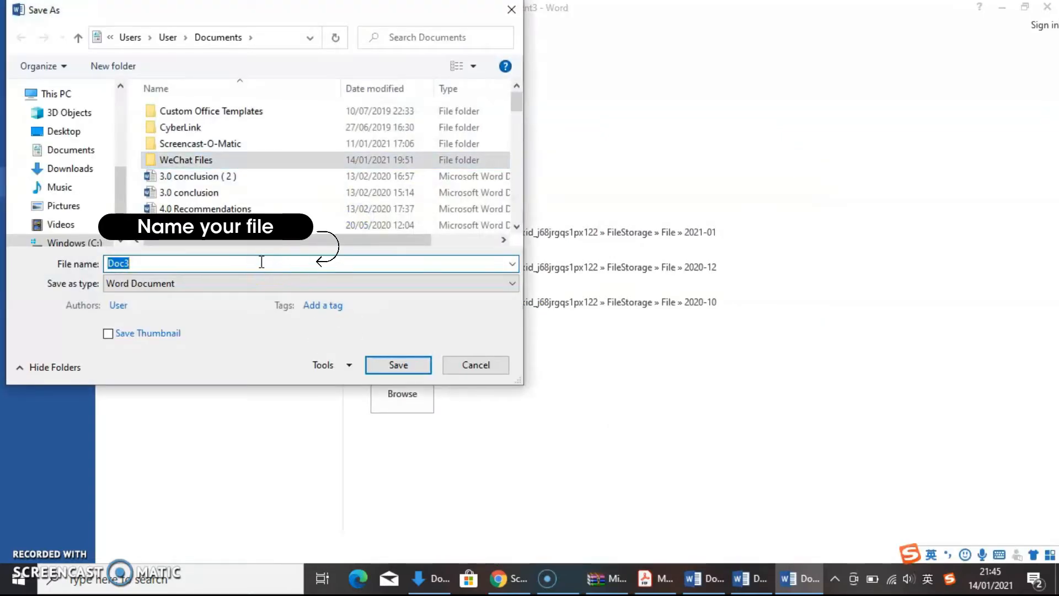
key(BackSpace)
text(Doc1)
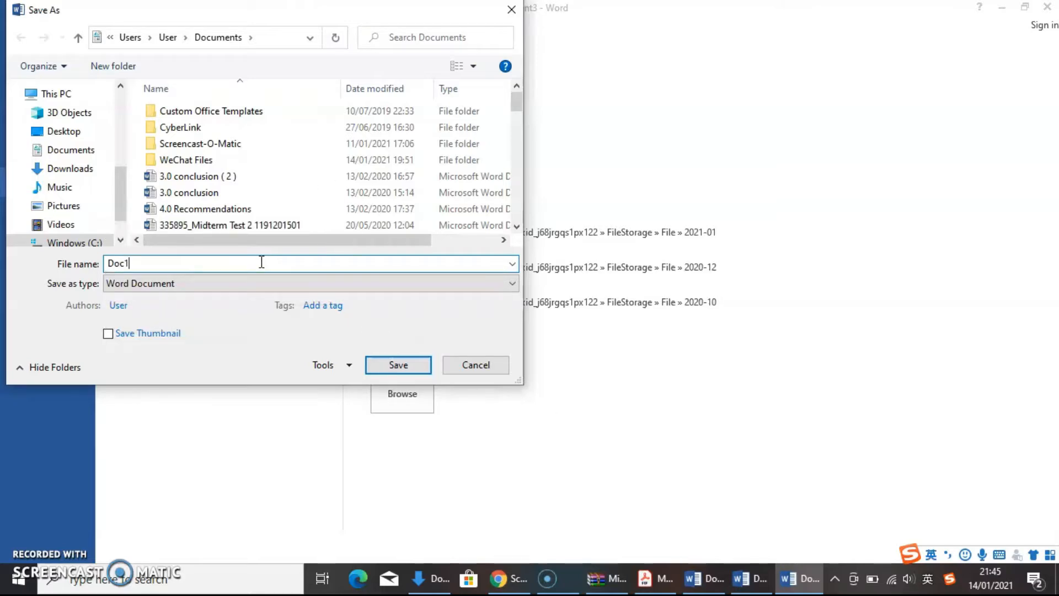
key(Return)
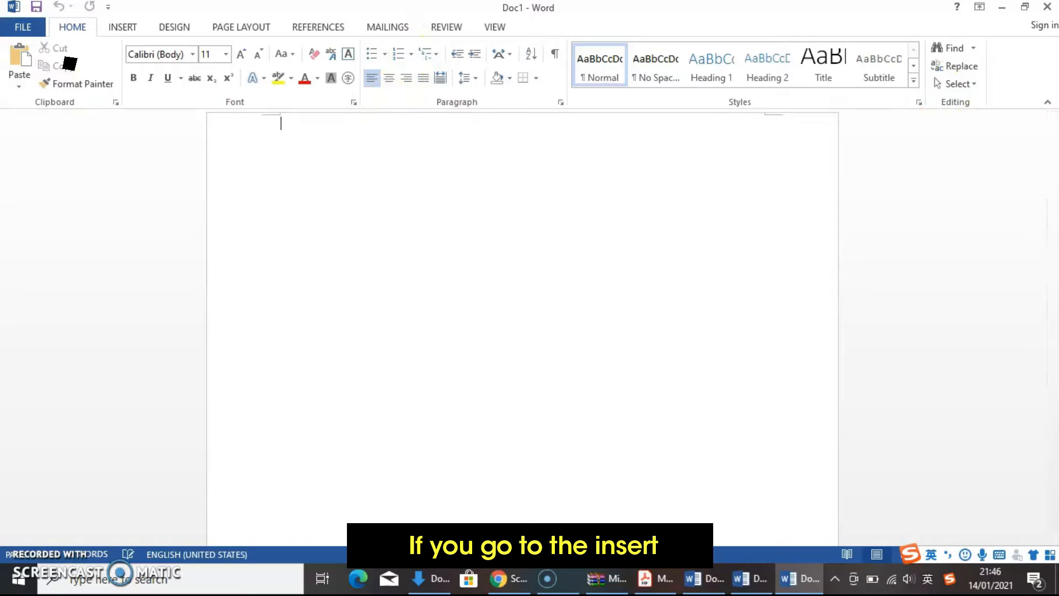
click(120, 29)
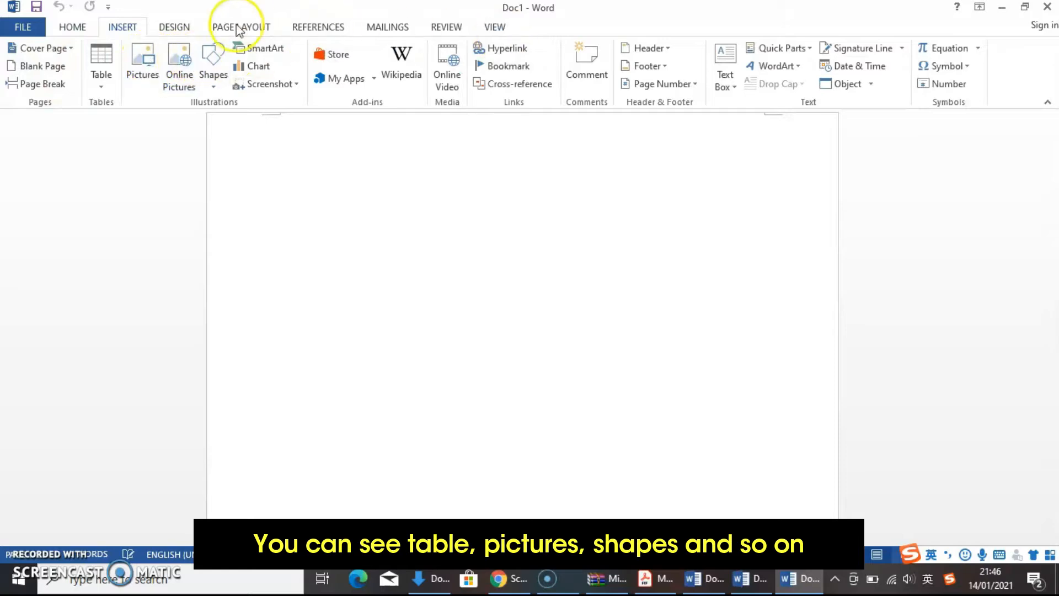
click(171, 30)
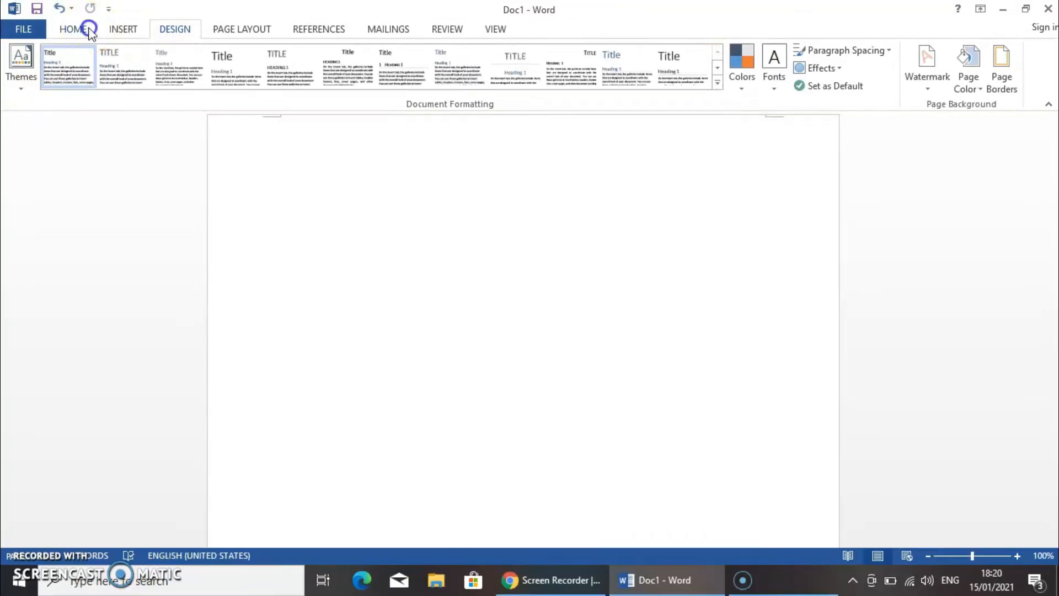
click(72, 27)
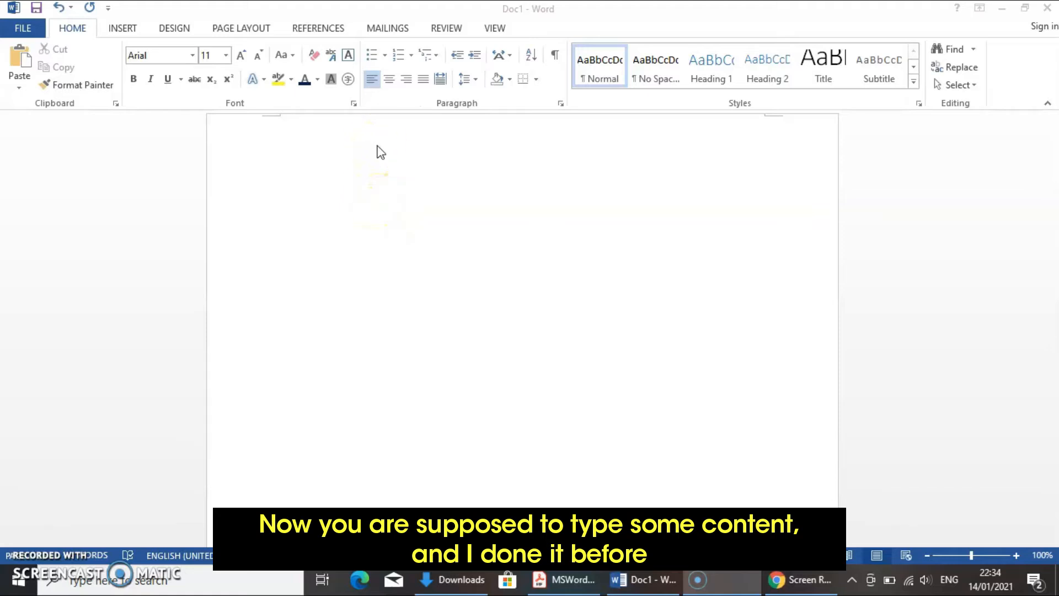
Paste the copied "Types of Computers" text into the empty document.
click(335, 128)
text(Types of Computers Computers differ based on their data processing abilities. They are classified according to purpose, data handling and functionality. According to functionality, computers are classified as: Analog Computer: A computer that represents numbers by some continuously variable physical quantity, whose variations mimic the properties of some system being modeled. Personal computer: A personal computer is a small computer and low cost. The term "personal computer" is used to describe desktop computers (desktops). Workstation: A terminal or desktop computer in a network. In this context, workstation is just a generic term for a user's machine (client machine) in contrast to a "server" or "mainframe." Minicomputer: A minicomputer isn't very mini. At least, not in the way most of us think of mini. You know how big your personal computer is and its related family. Mainframe: It refers to the kind of large computer that runs an entire corporation. Supercomputer: Itis the biggest, fastest, and most expensive computers on earth. Microcomputer: Your personal computer is a microcomputer.)
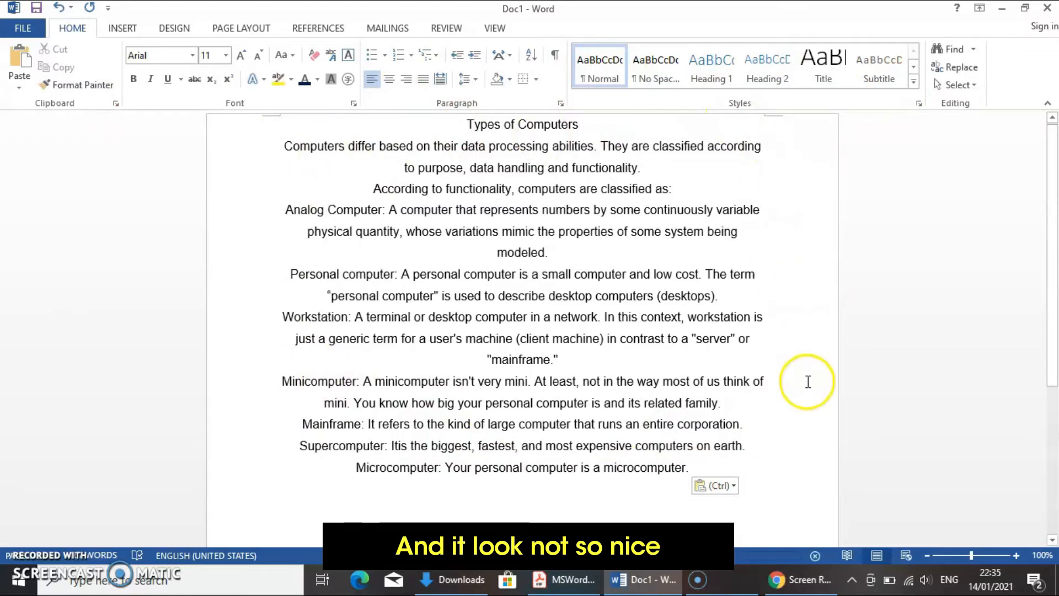
Justify all of the pasted text and set its line spacing to 1.5.
click(466, 125)
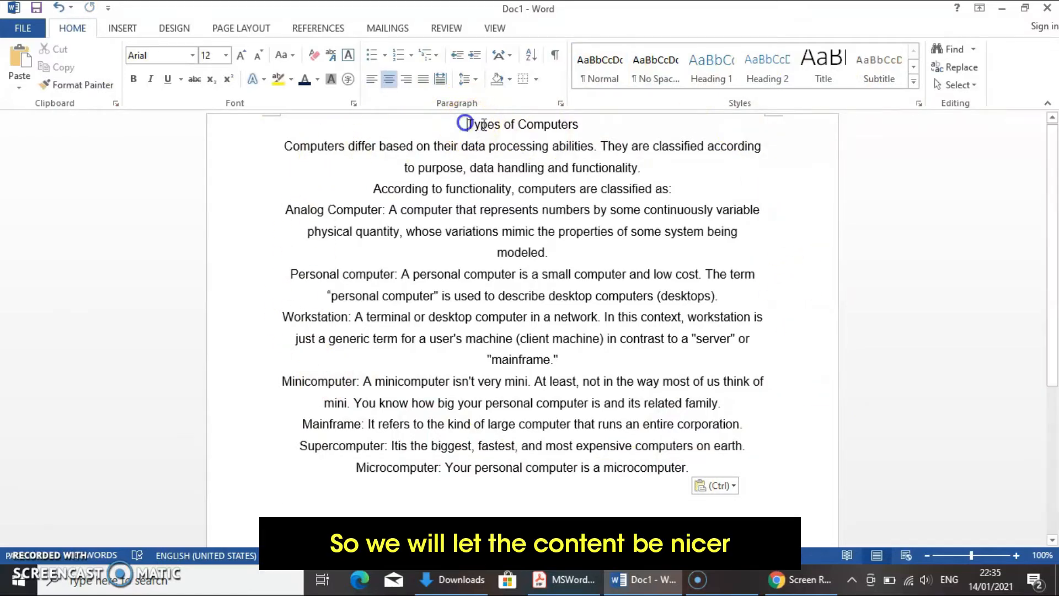
drag(468, 125, 829, 473)
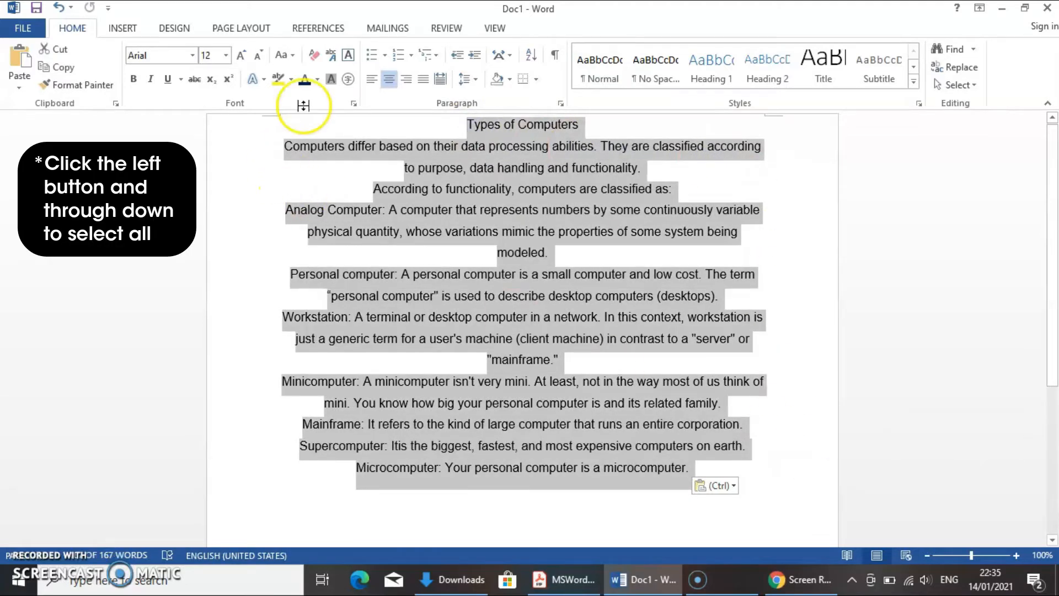
click(427, 80)
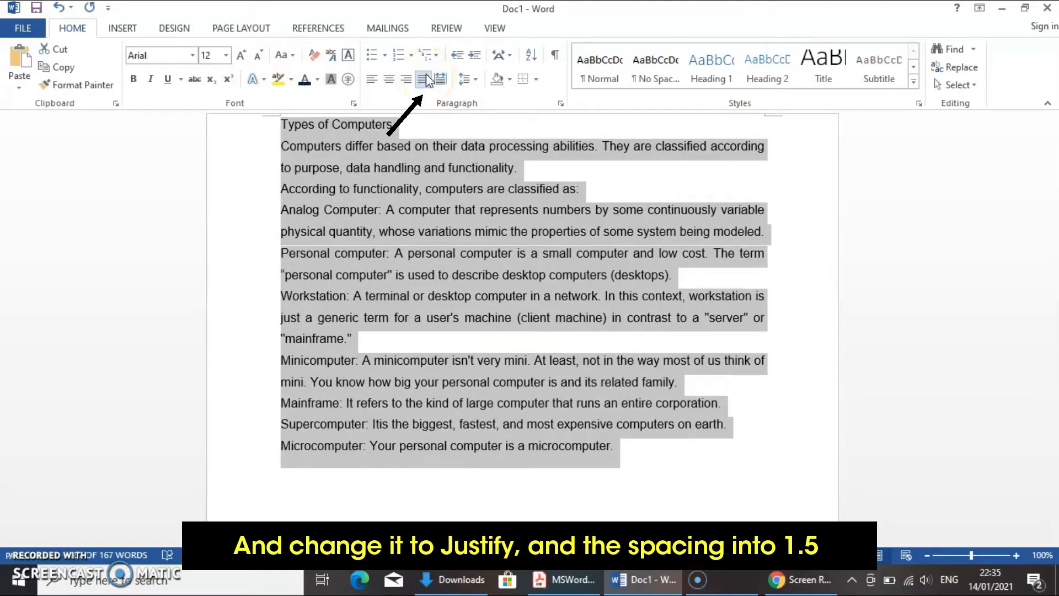
click(467, 80)
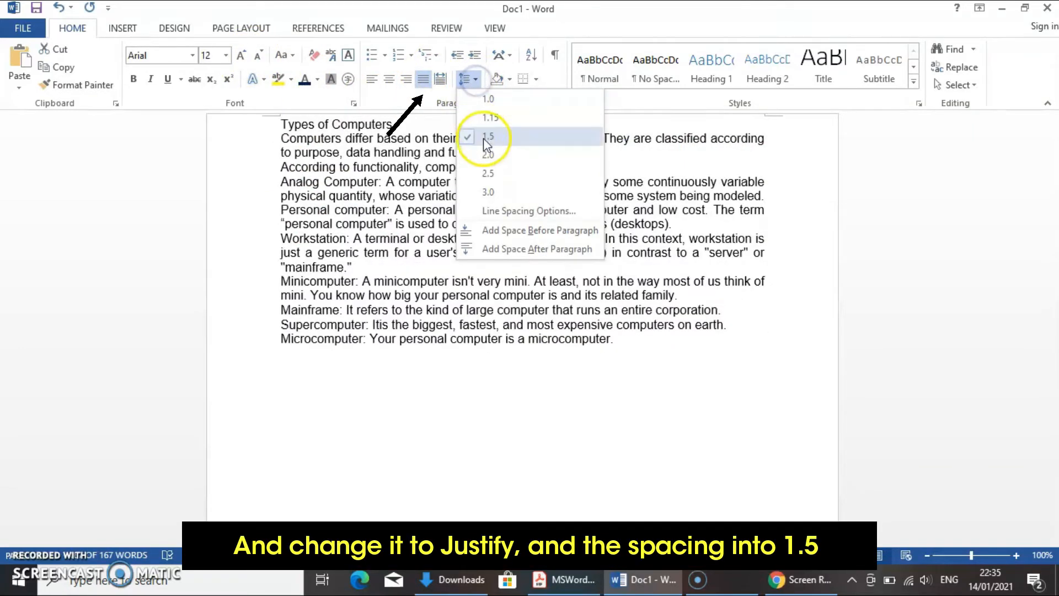
click(484, 138)
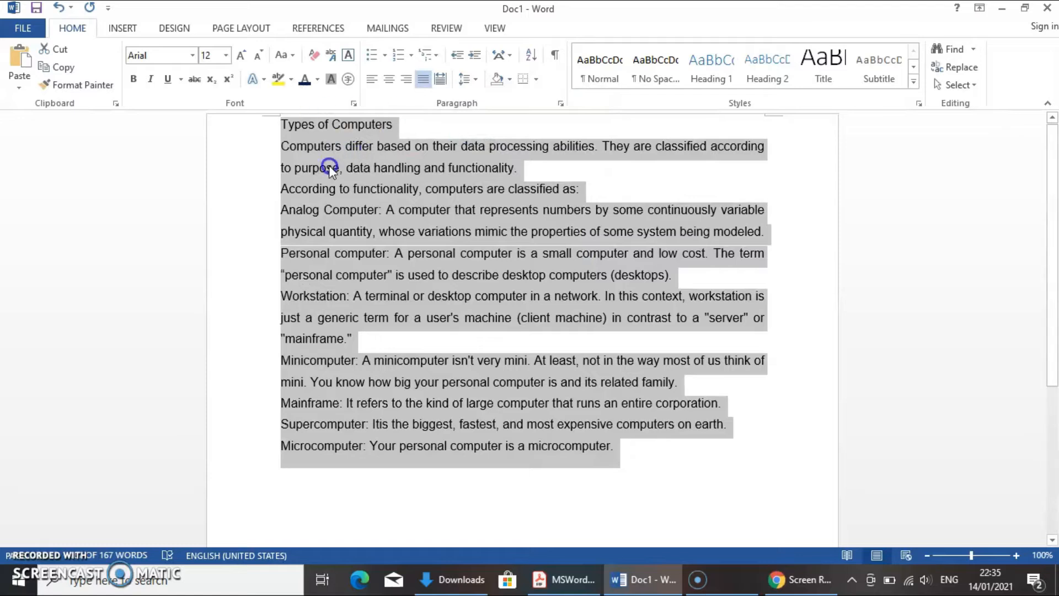
Change the font of the whole text to Times New Roman at size 12.
click(192, 55)
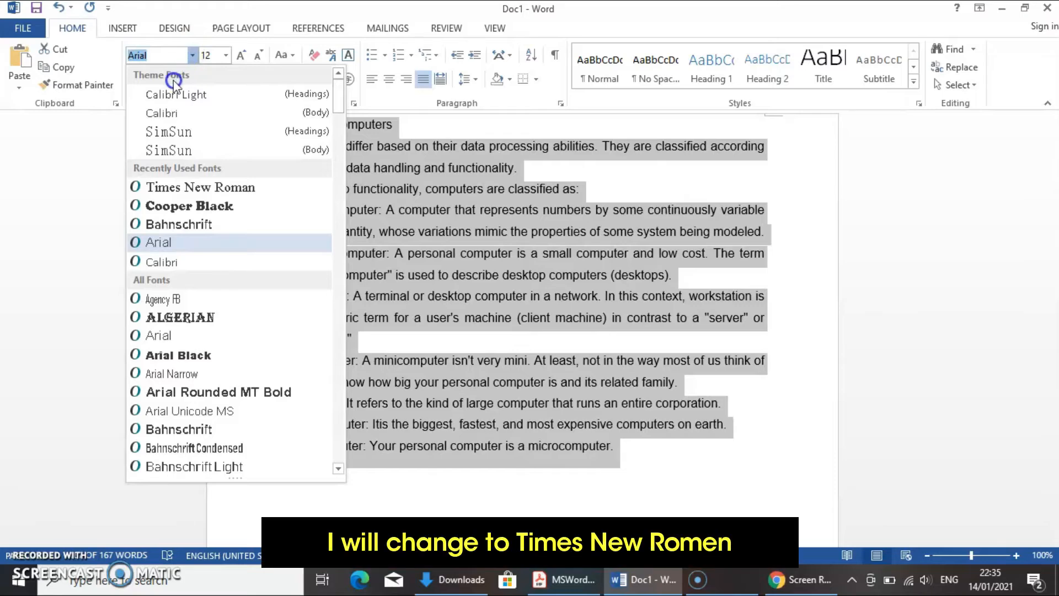
click(148, 188)
click(226, 55)
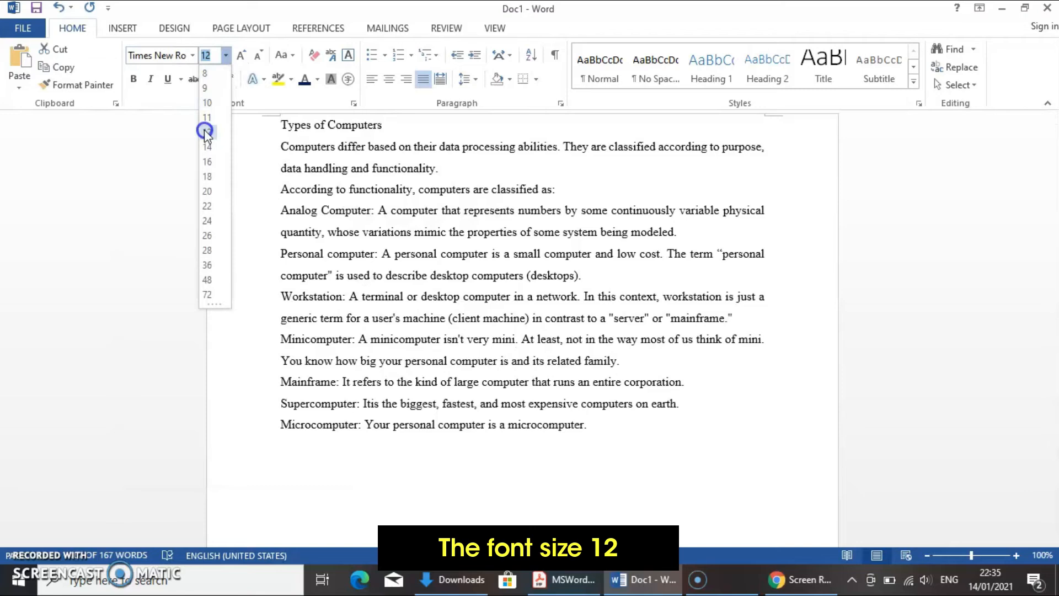
click(205, 131)
click(317, 146)
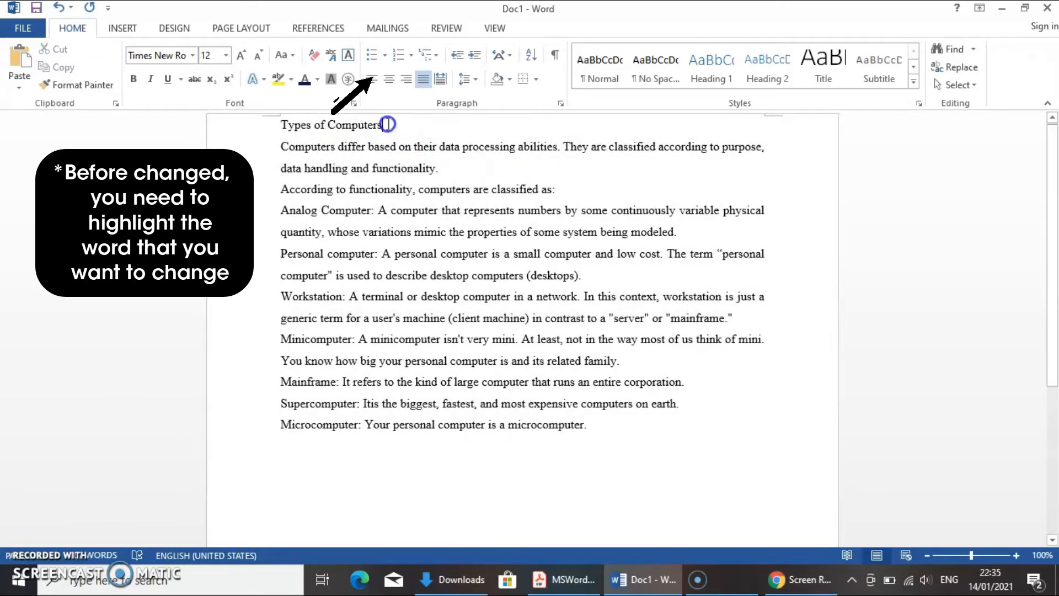
Make the "Types of Computers" heading bold and center it.
drag(388, 124, 280, 124)
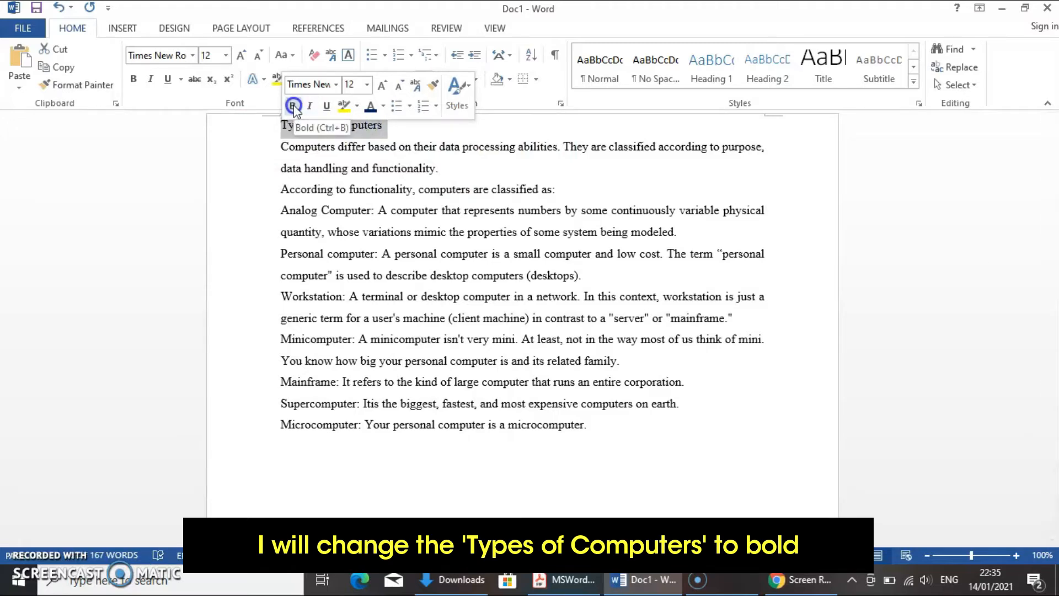
click(293, 106)
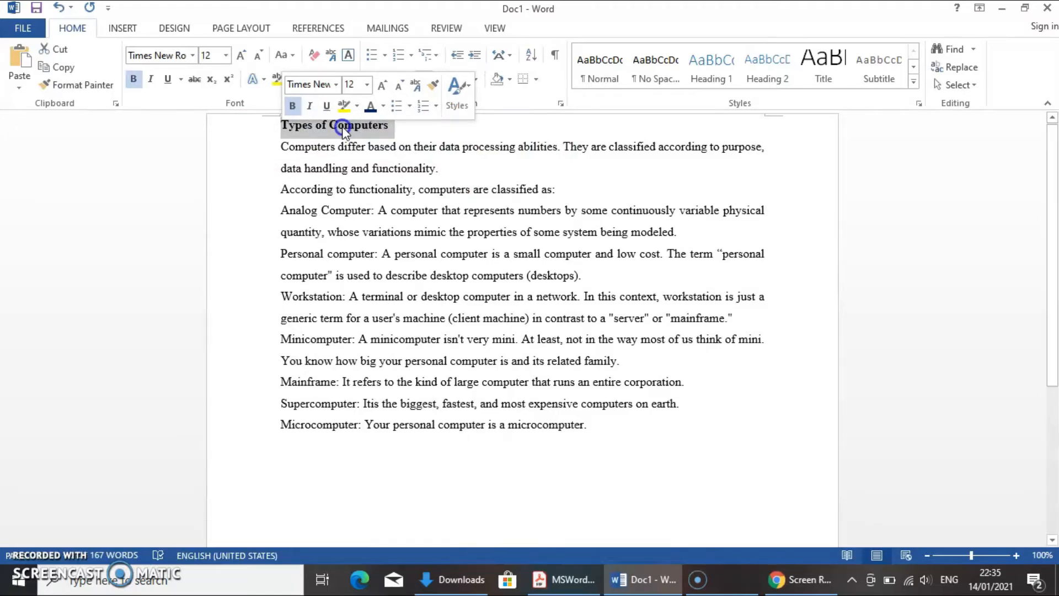
drag(405, 130, 260, 132)
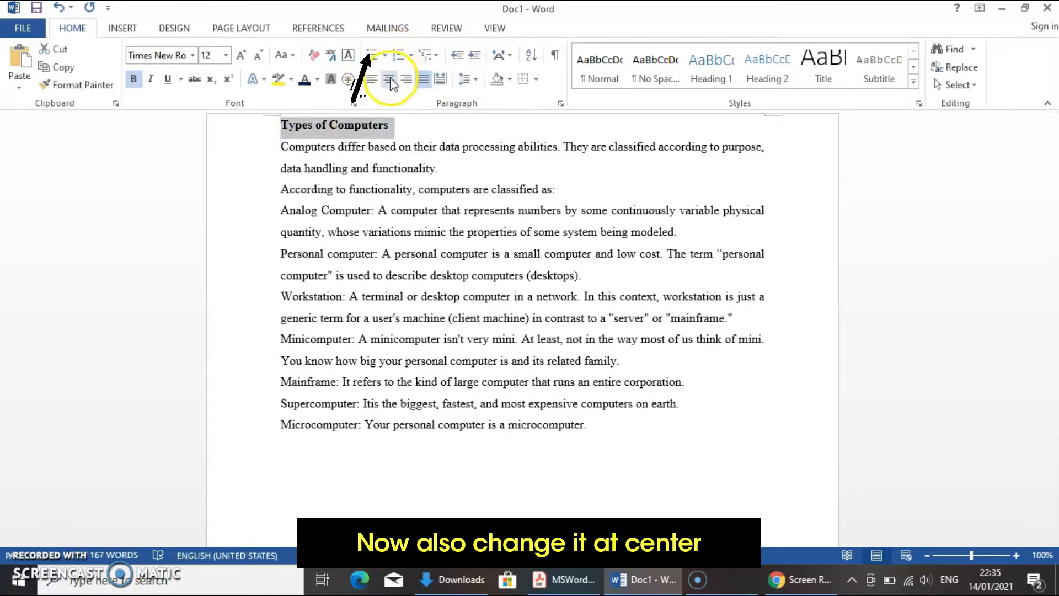
click(390, 80)
click(518, 179)
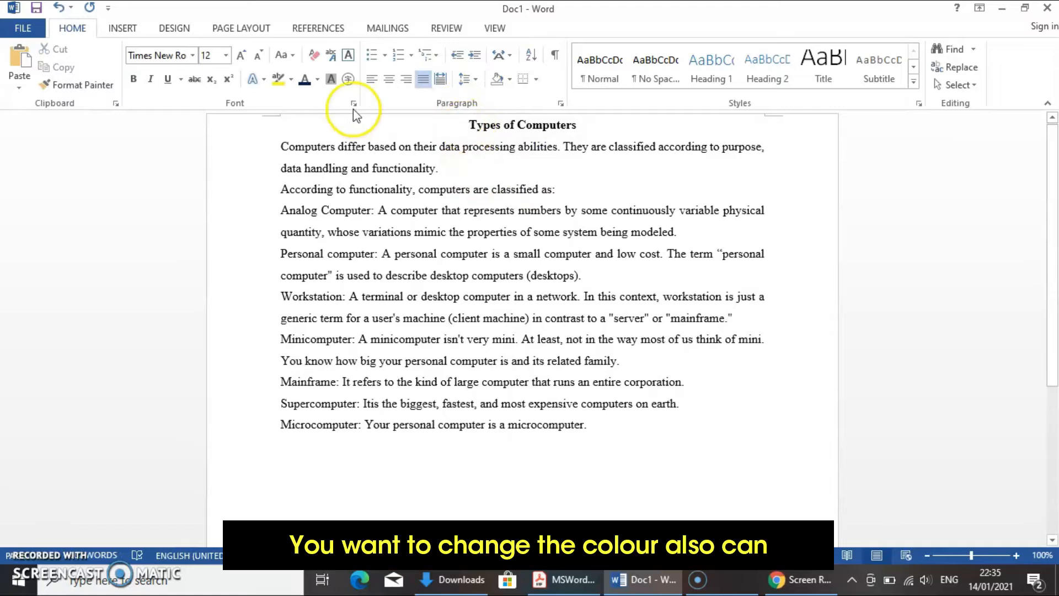
Set the font color of the "Types of Computers" heading to the standard dark blue.
drag(468, 123, 575, 130)
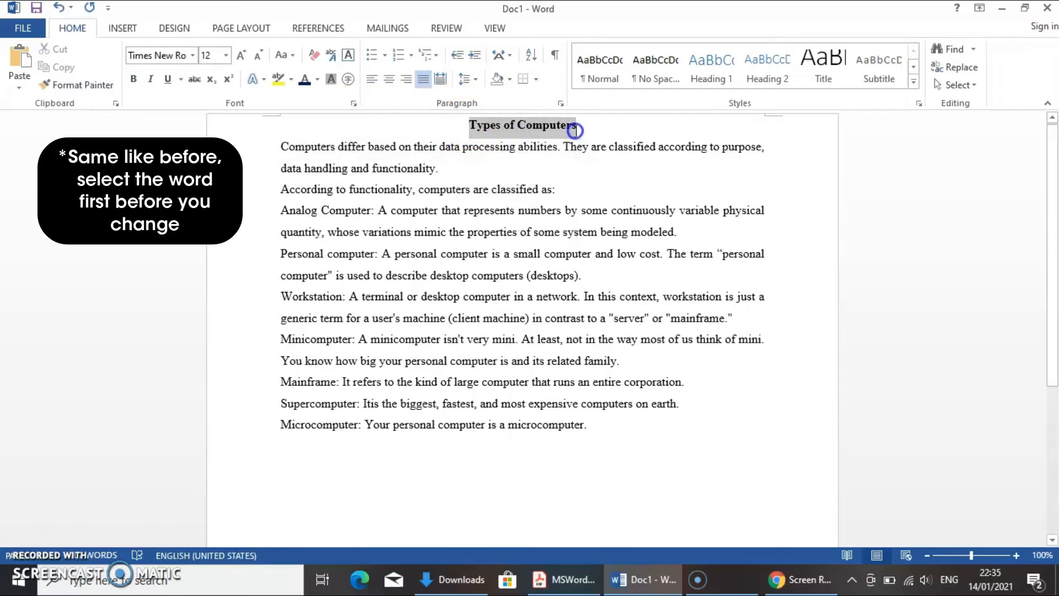
click(317, 79)
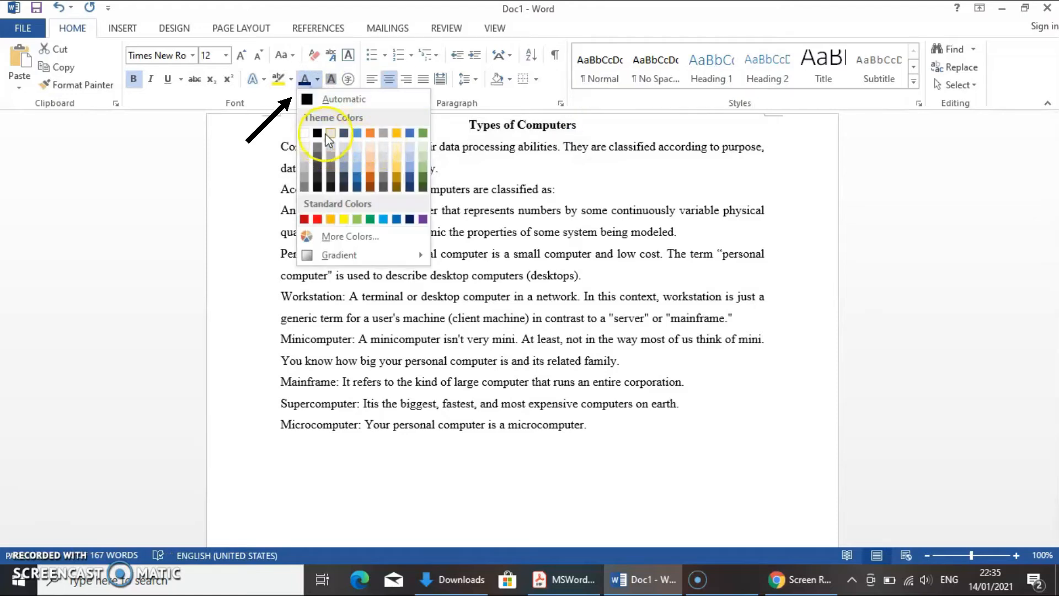
click(410, 220)
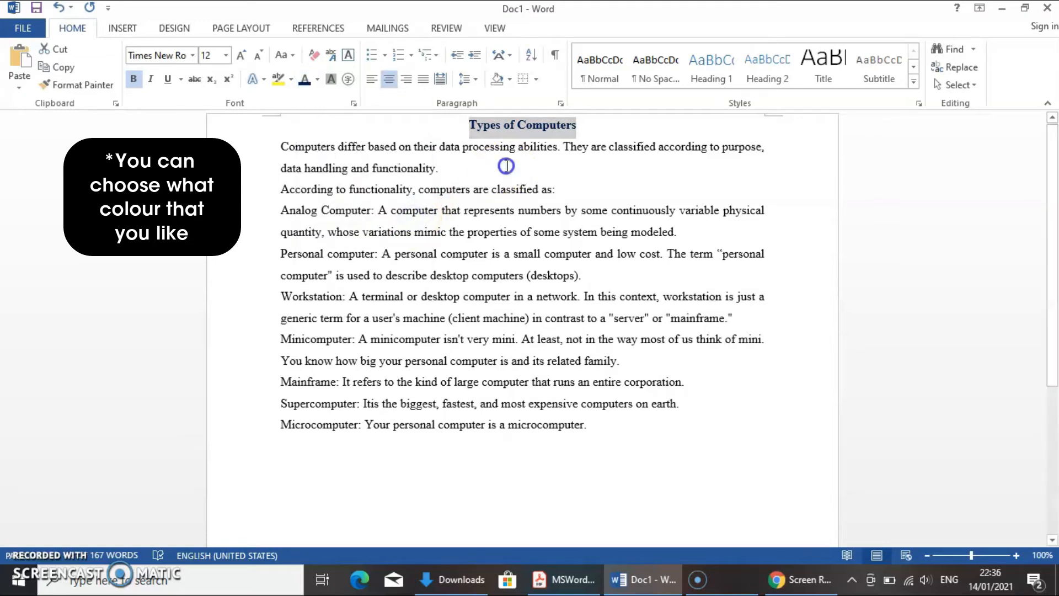
click(549, 191)
click(372, 228)
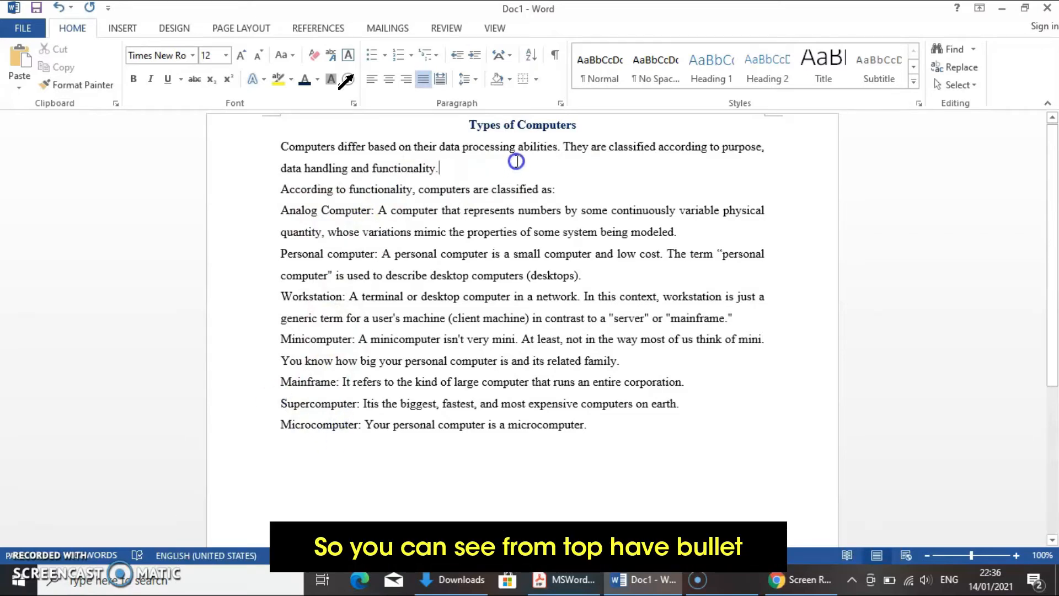
Apply arrow bullets to the paragraphs from Analog Computer to Microcomputer and save the document.
click(386, 53)
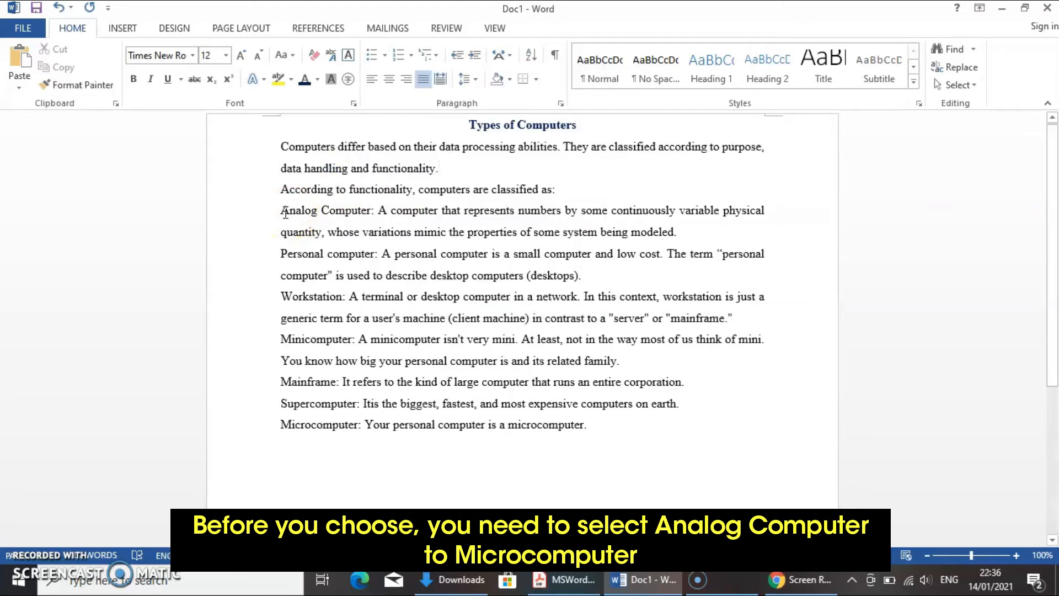
drag(281, 211, 613, 430)
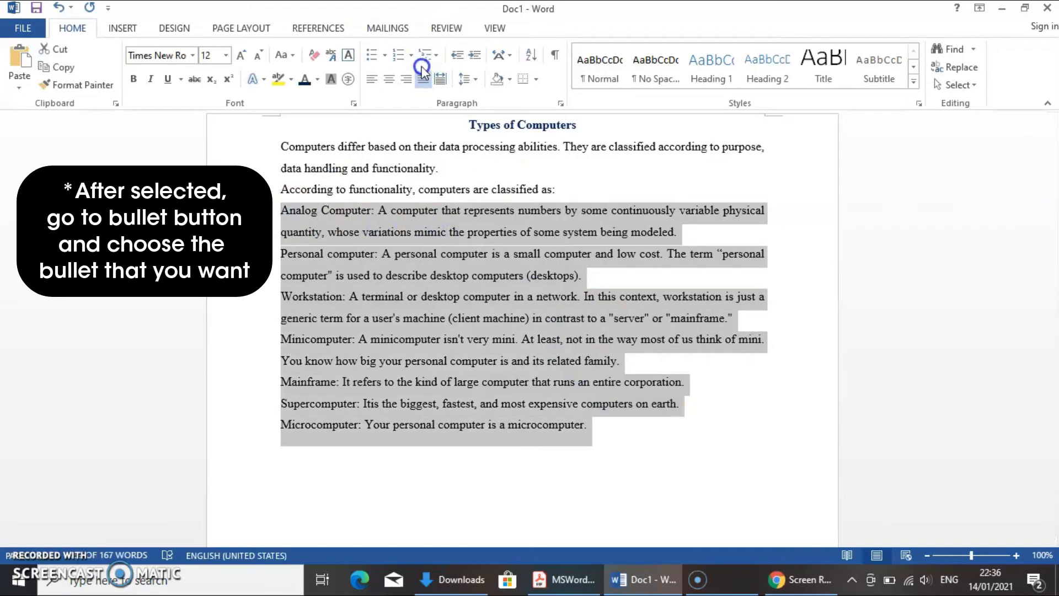
click(385, 56)
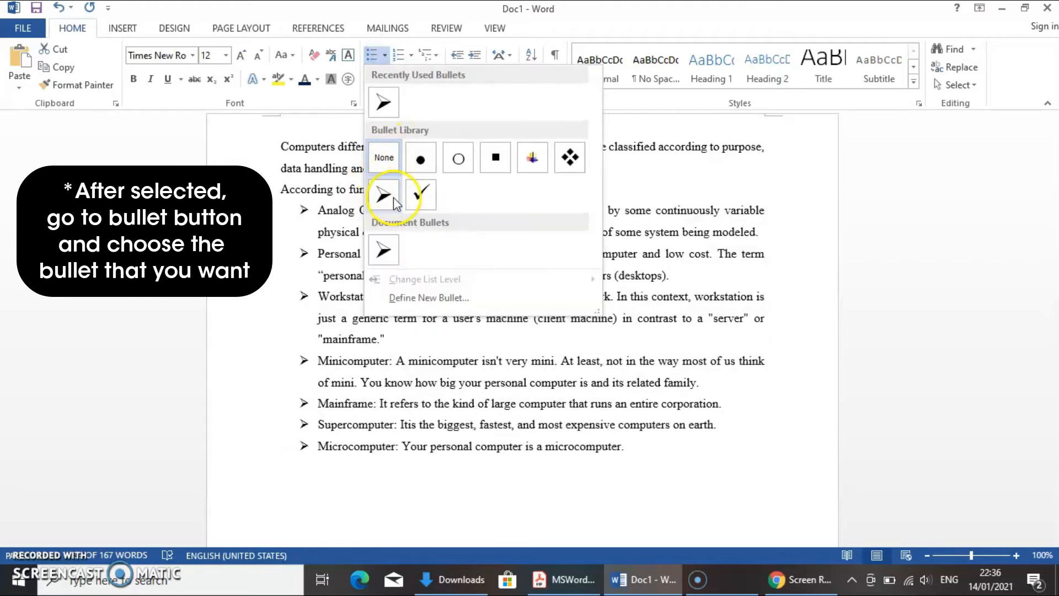
click(386, 196)
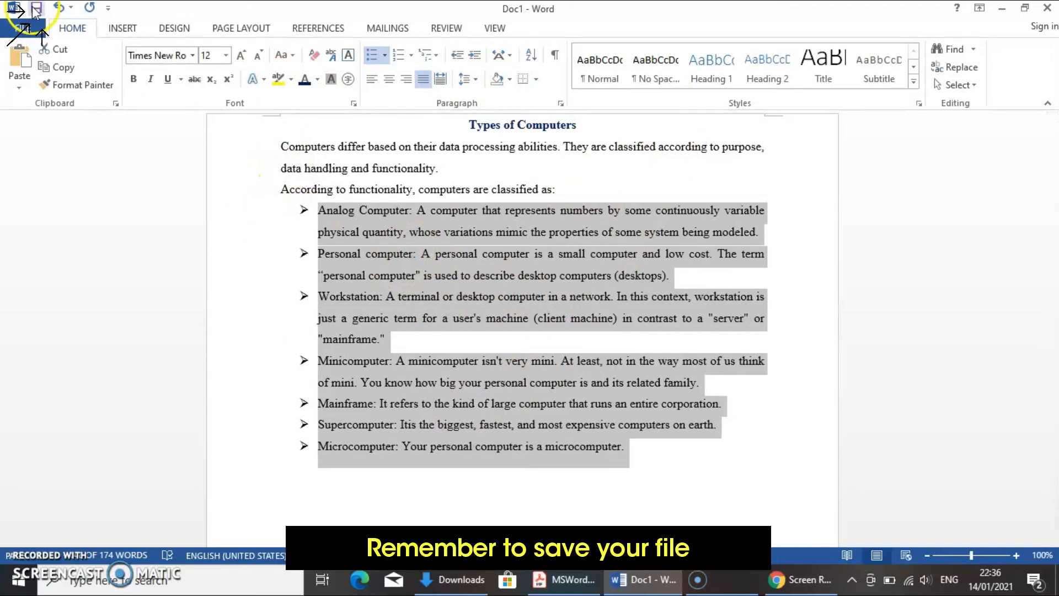
click(35, 9)
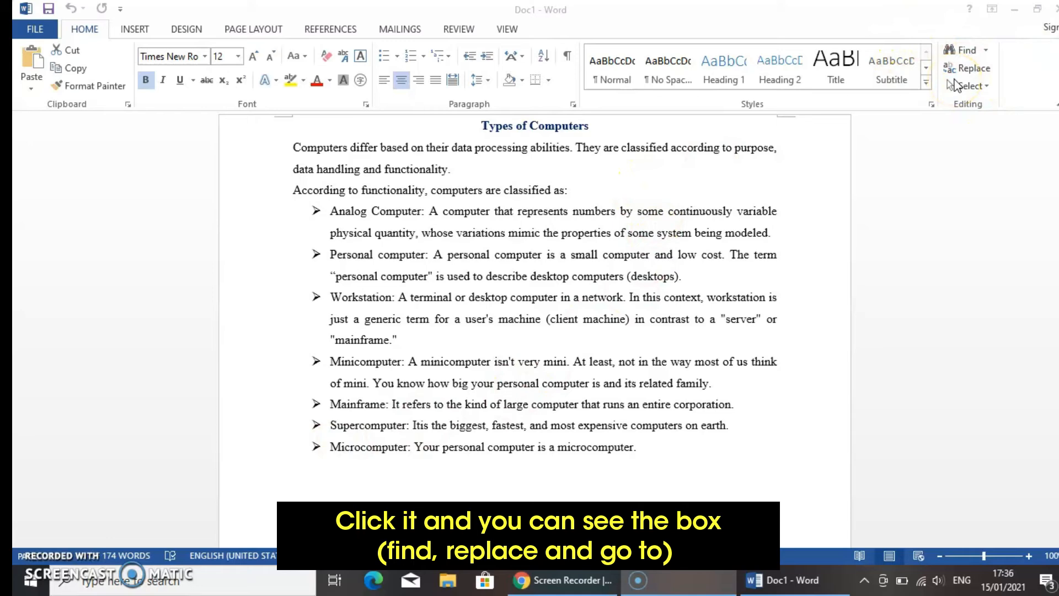
Set up a find-and-replace that finds the word "large" and replaces it with "huge".
click(972, 68)
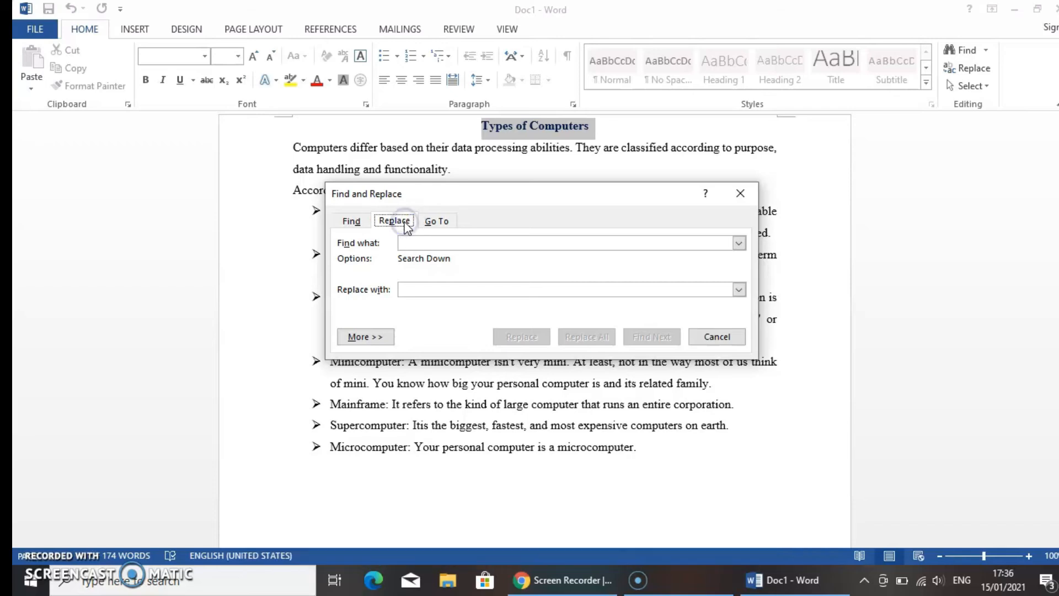
click(412, 243)
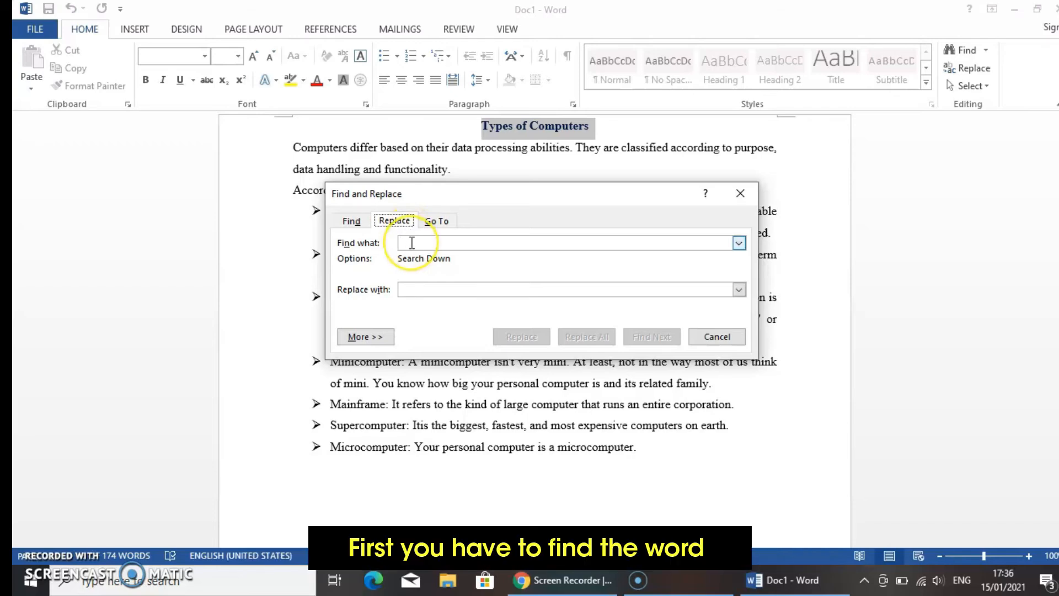
click(412, 243)
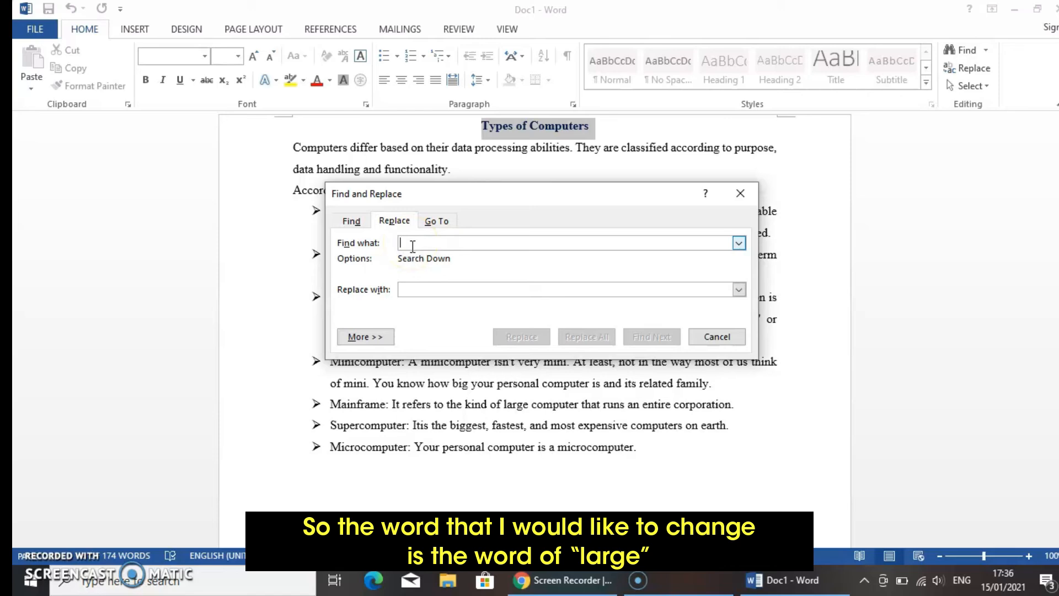
text(larg)
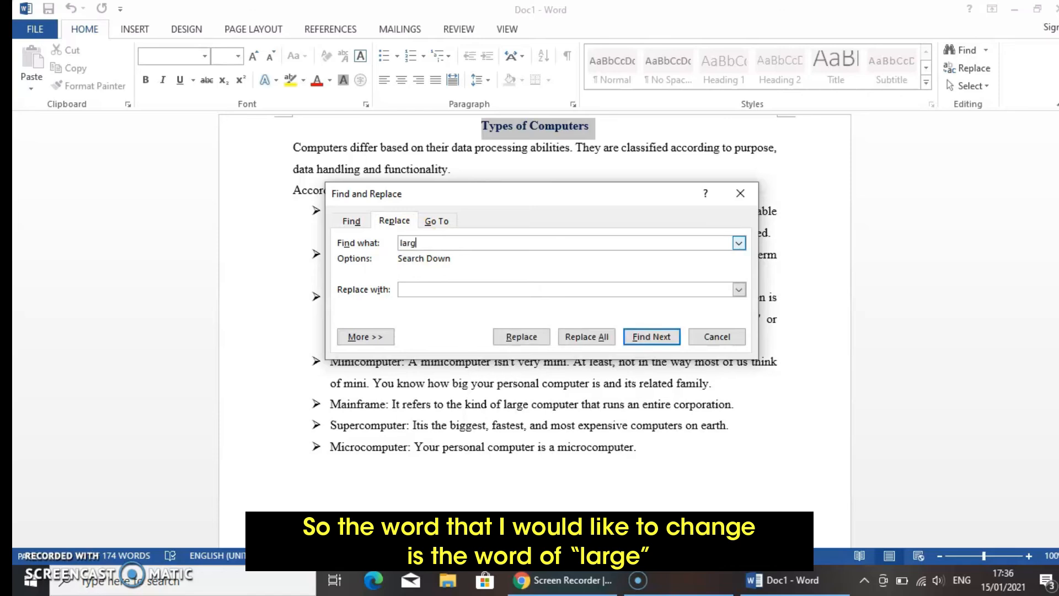
text(e)
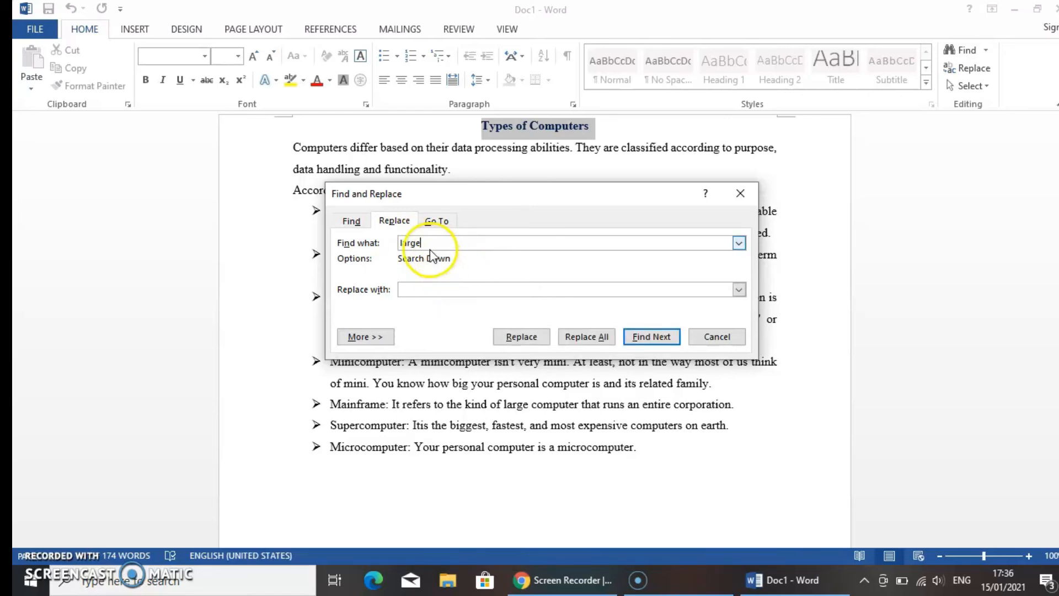
click(437, 290)
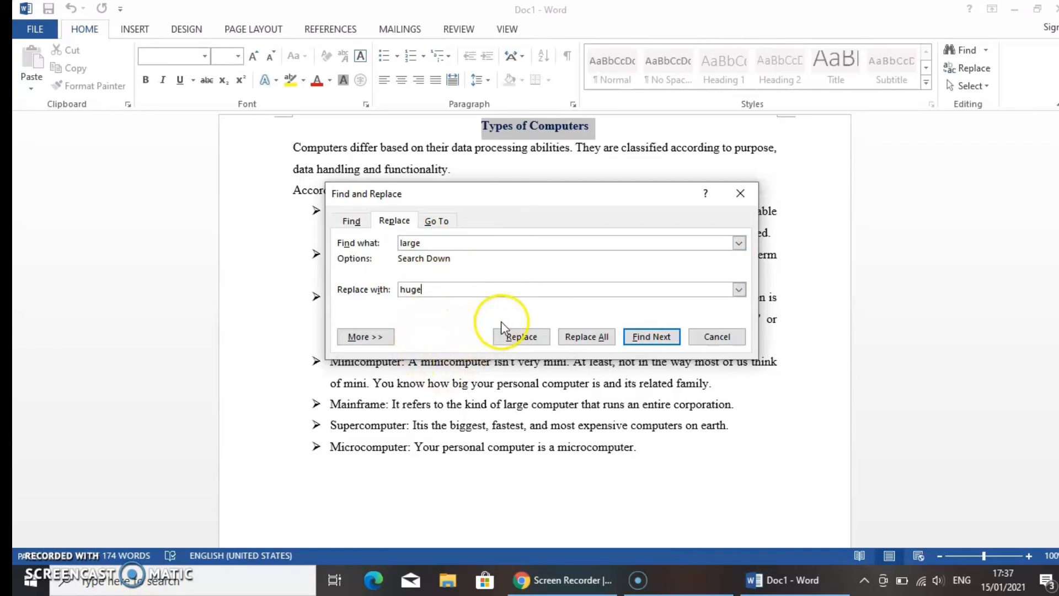
Add Highlight formatting to the replacement text "huge" and replace all occurrences in the document.
click(377, 339)
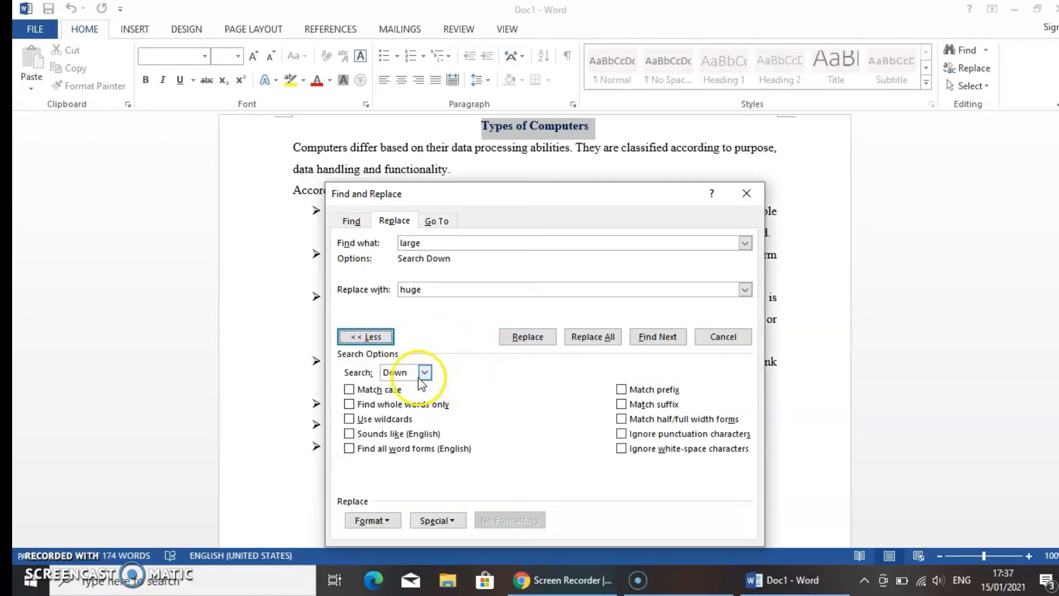
click(380, 520)
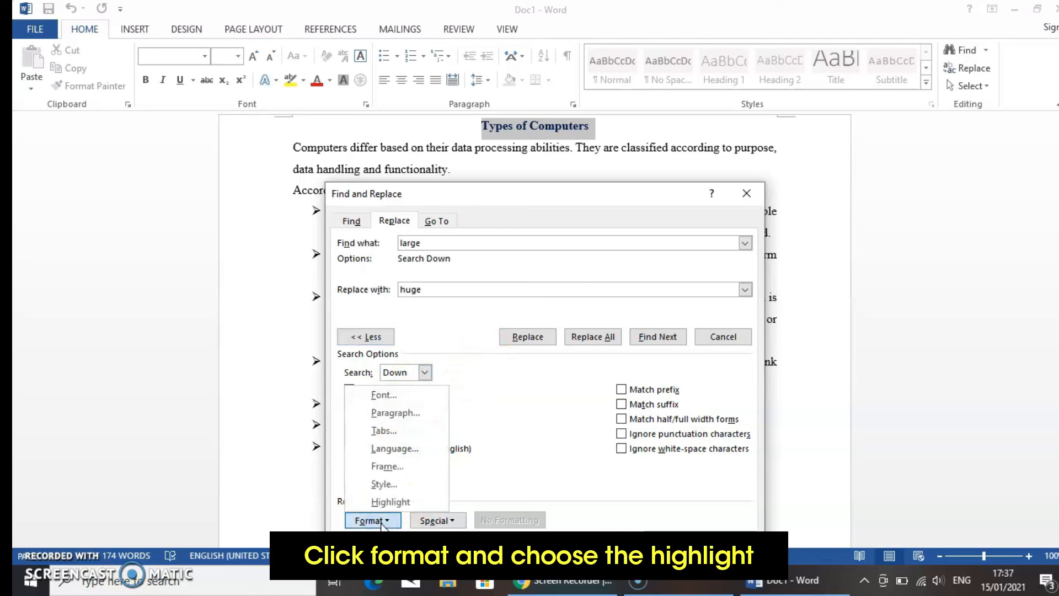
click(392, 502)
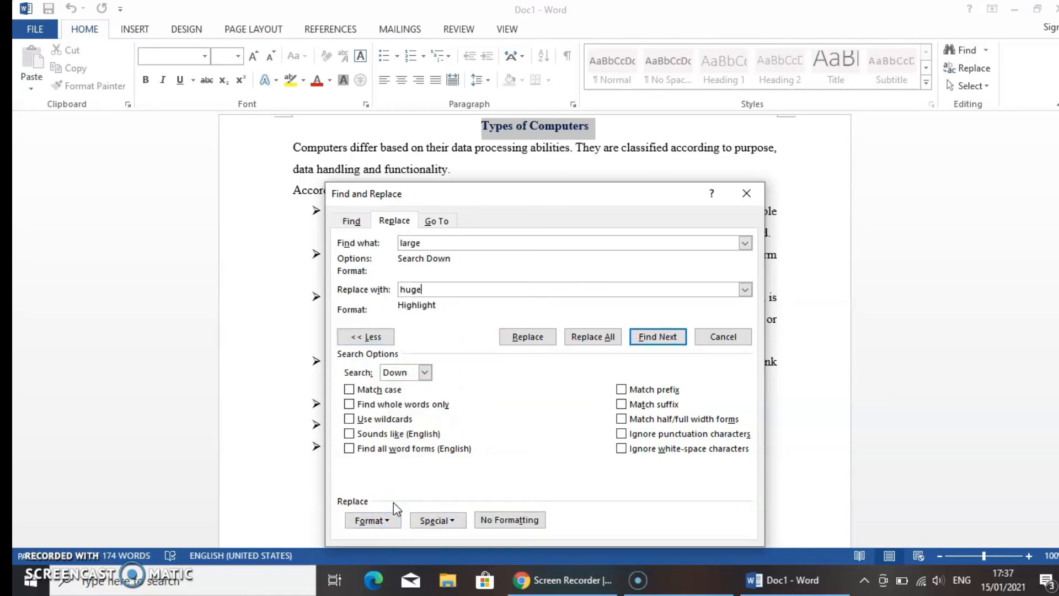
click(589, 337)
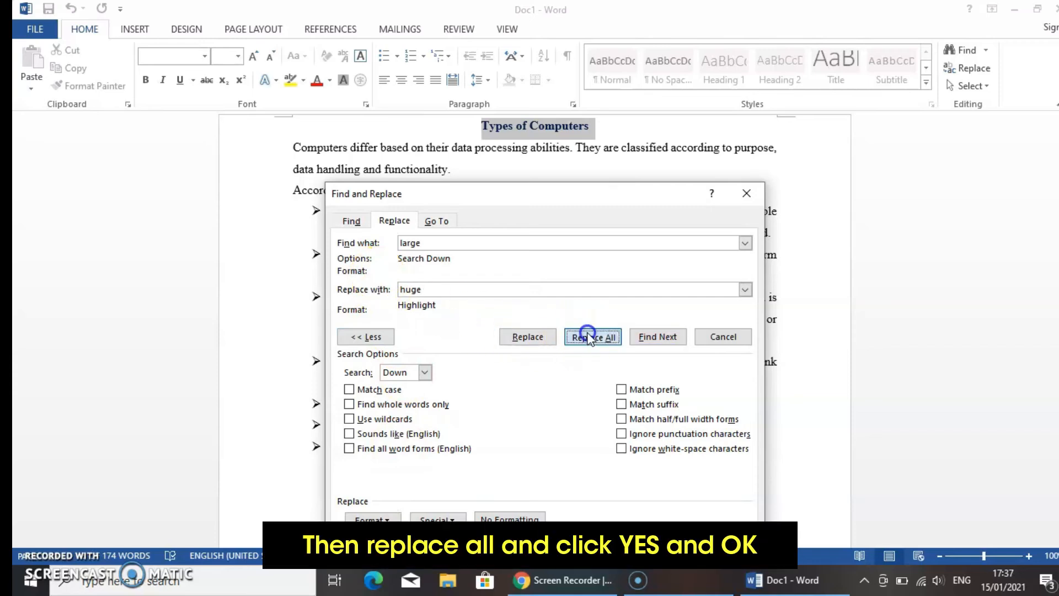
click(534, 337)
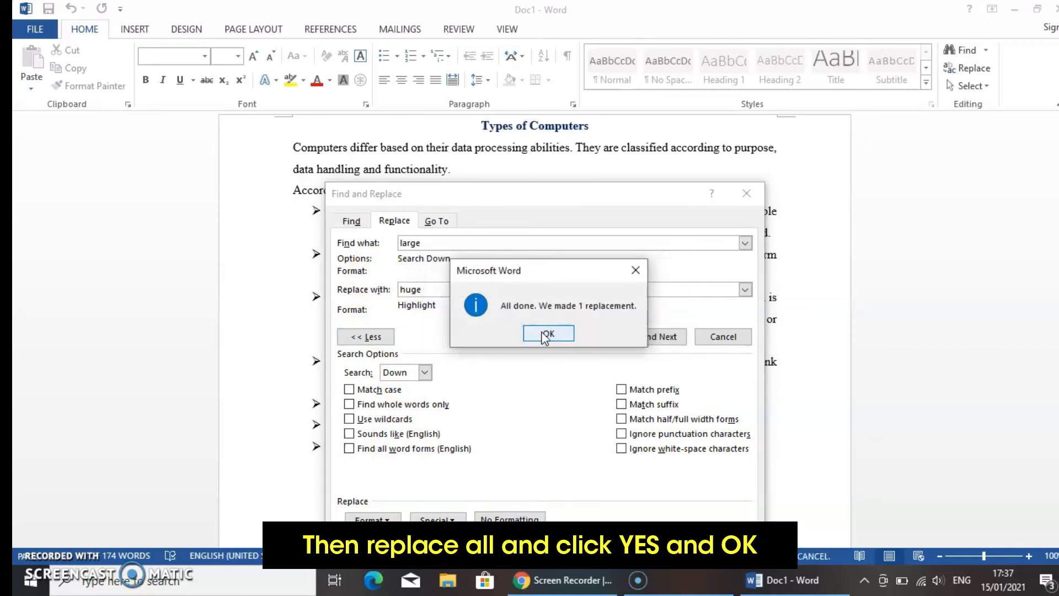
click(546, 335)
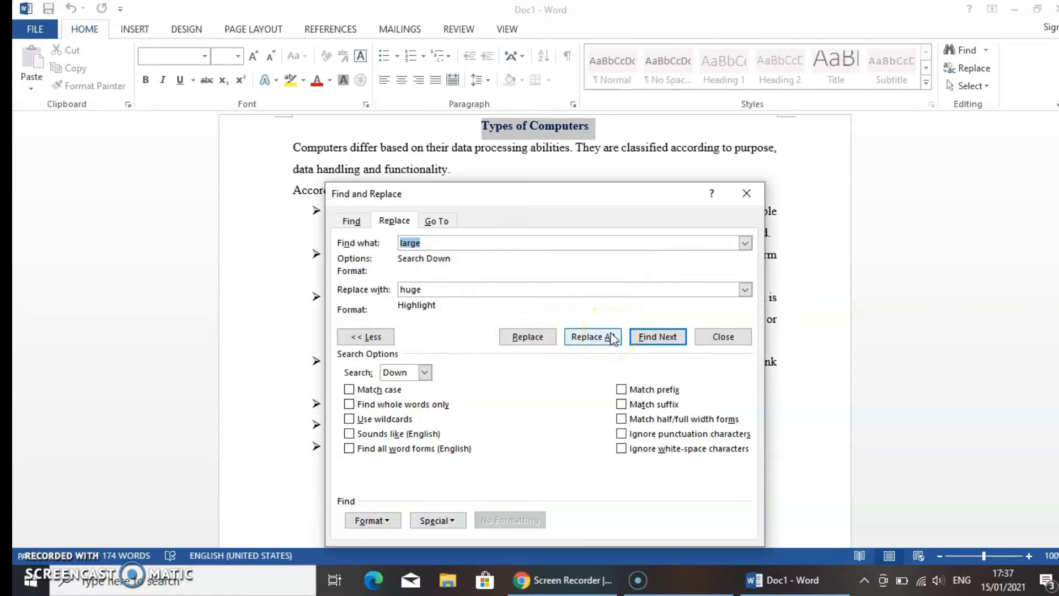
click(699, 339)
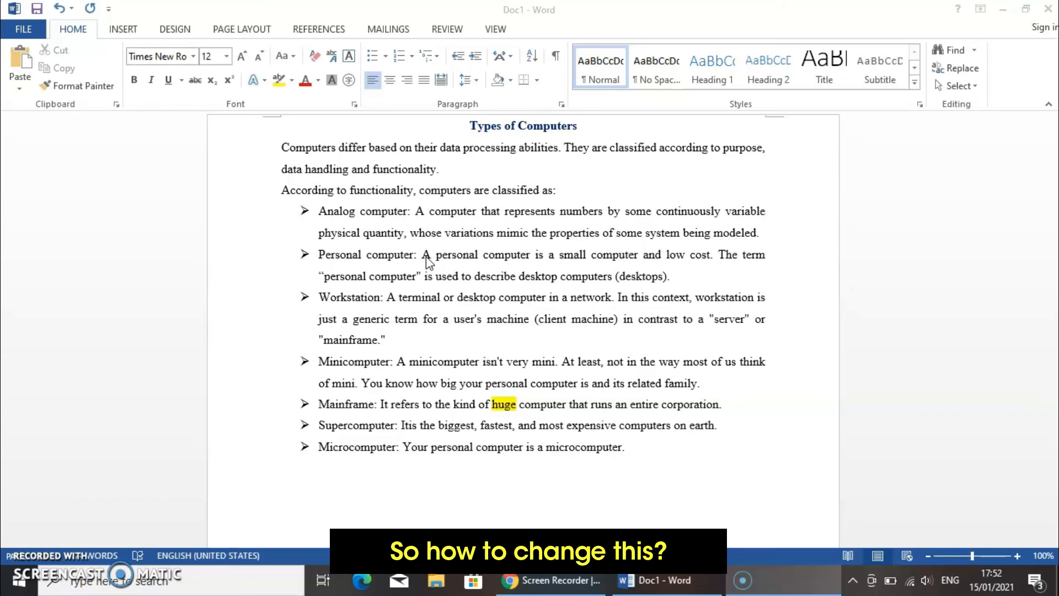
Change the bullet titles "Analog computer" and "Personal computer" to UPPERCASE.
click(326, 211)
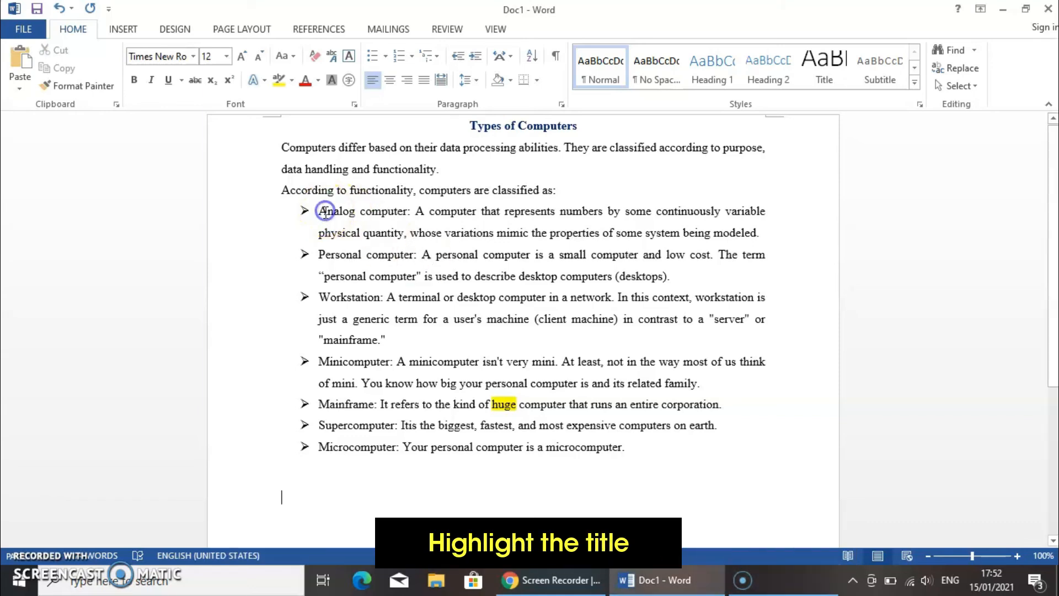
drag(336, 213, 403, 213)
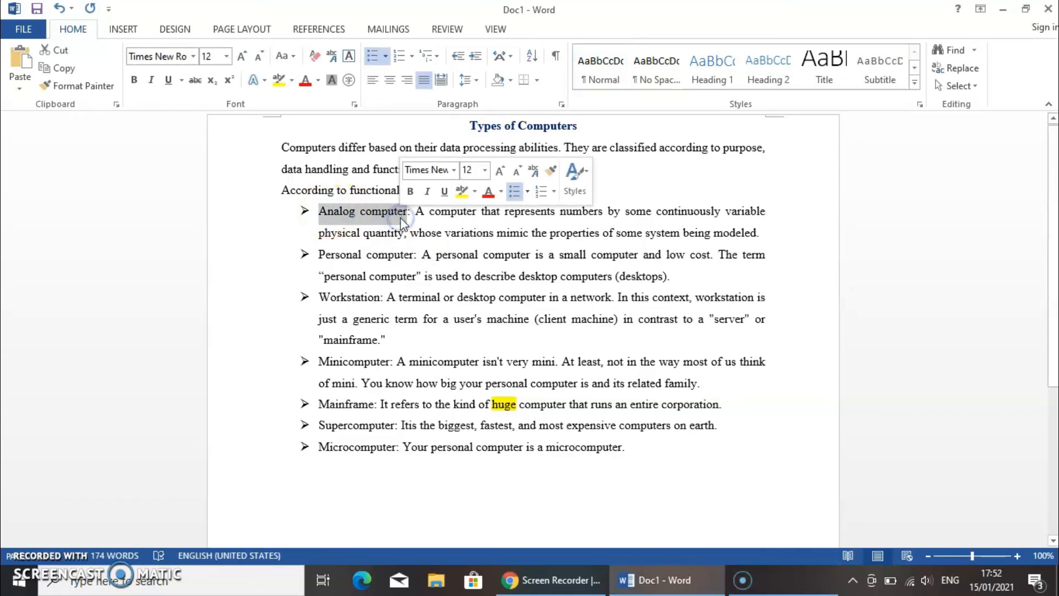
click(292, 62)
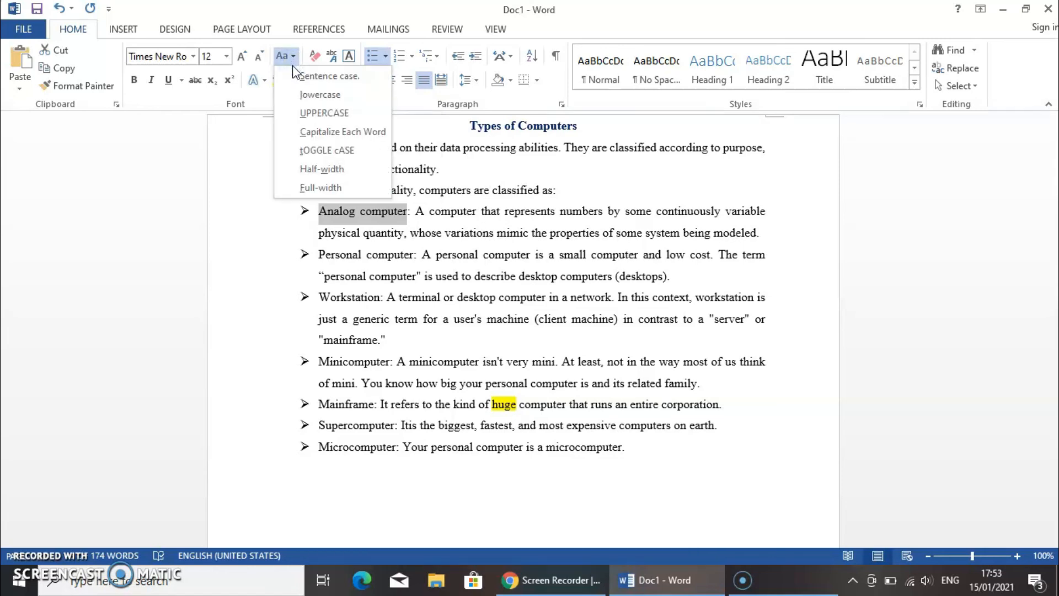
click(296, 115)
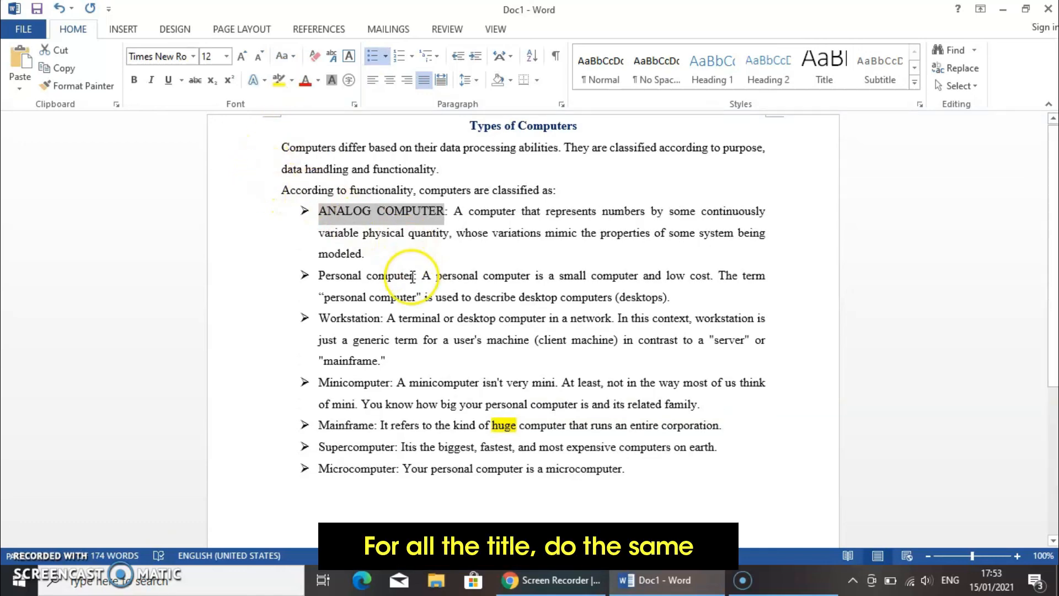
drag(319, 275, 415, 275)
click(282, 56)
click(296, 114)
Change the bullet titles "Workstation" and "Minicomputer" to UPPERCASE.
drag(318, 318, 380, 316)
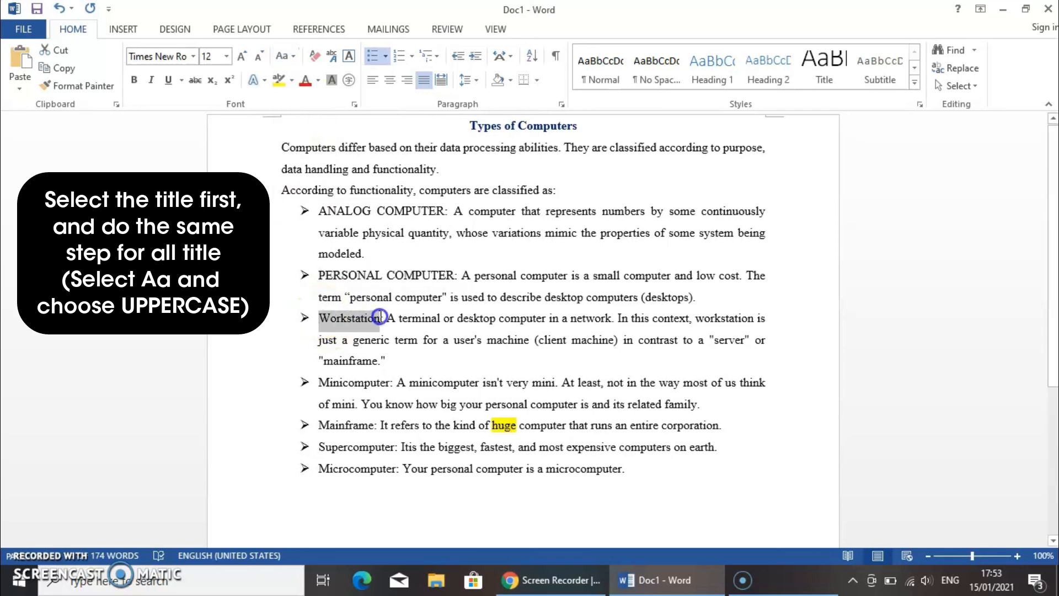
click(282, 56)
click(297, 114)
drag(318, 383, 389, 382)
click(282, 56)
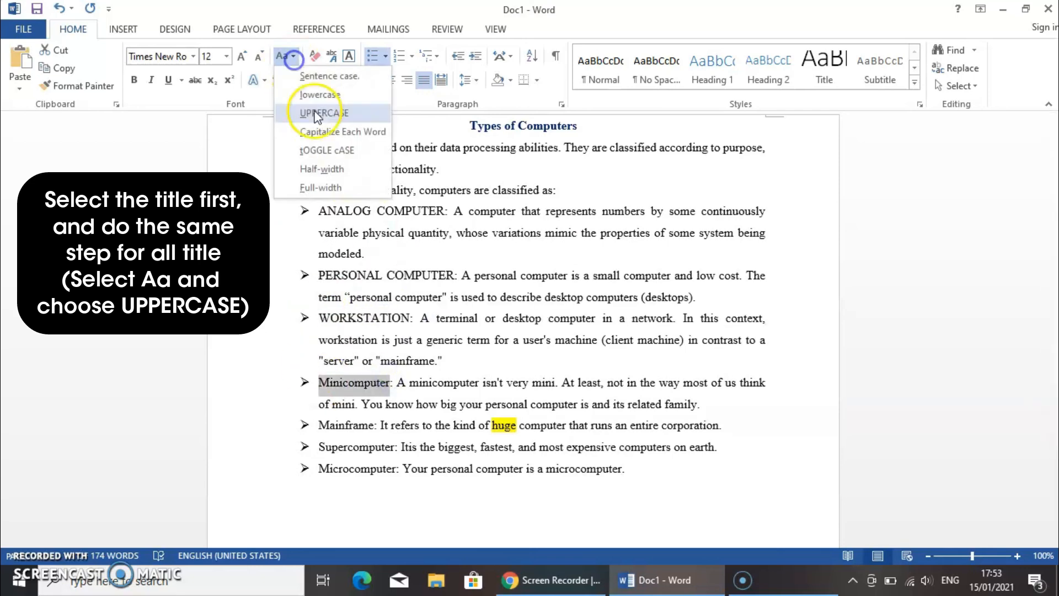
click(296, 115)
Change the bullet titles "Mainframe", "Supercomputer" and "Microcomputer" to UPPERCASE.
drag(319, 425, 372, 425)
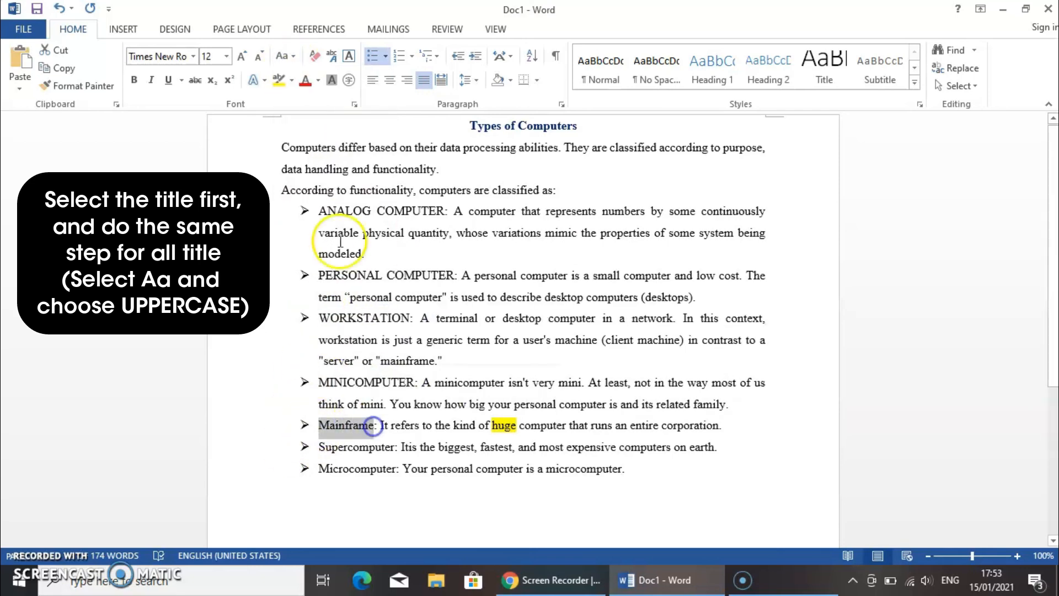
click(282, 56)
click(296, 114)
drag(319, 447, 396, 447)
click(282, 55)
click(297, 114)
drag(318, 468, 395, 468)
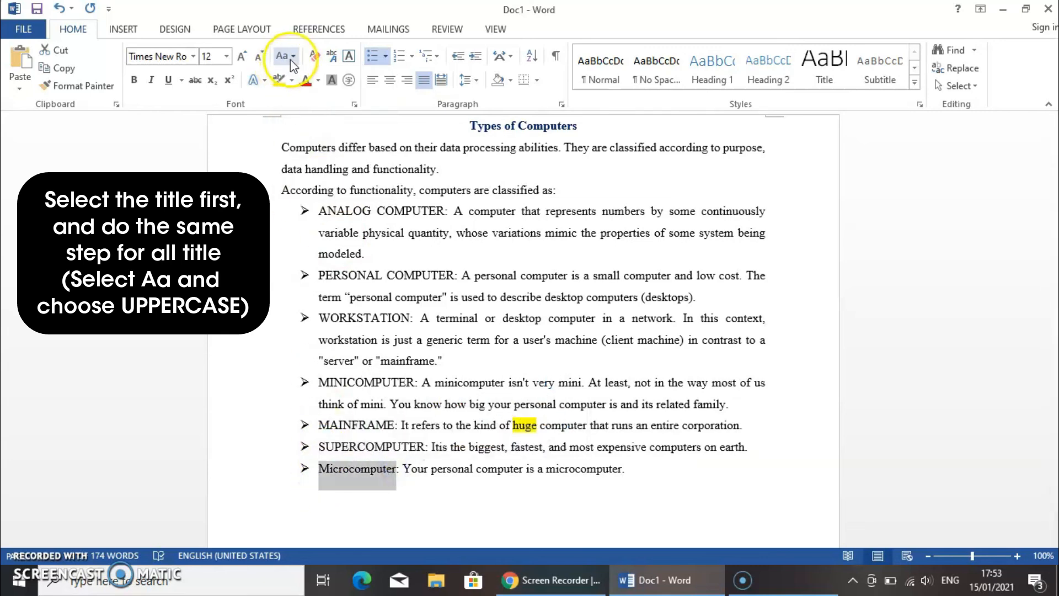
click(282, 56)
click(297, 112)
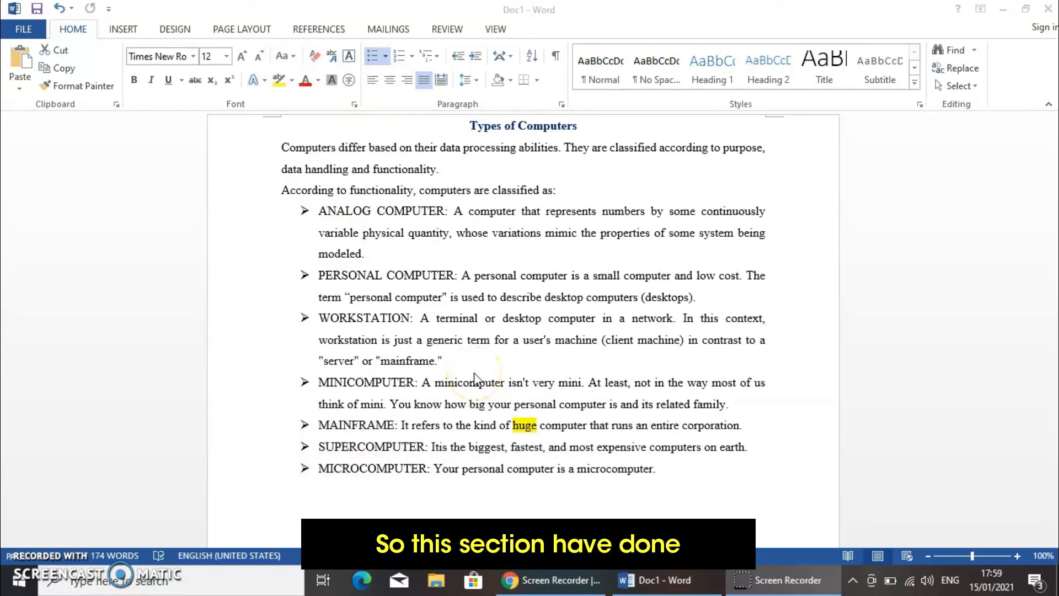